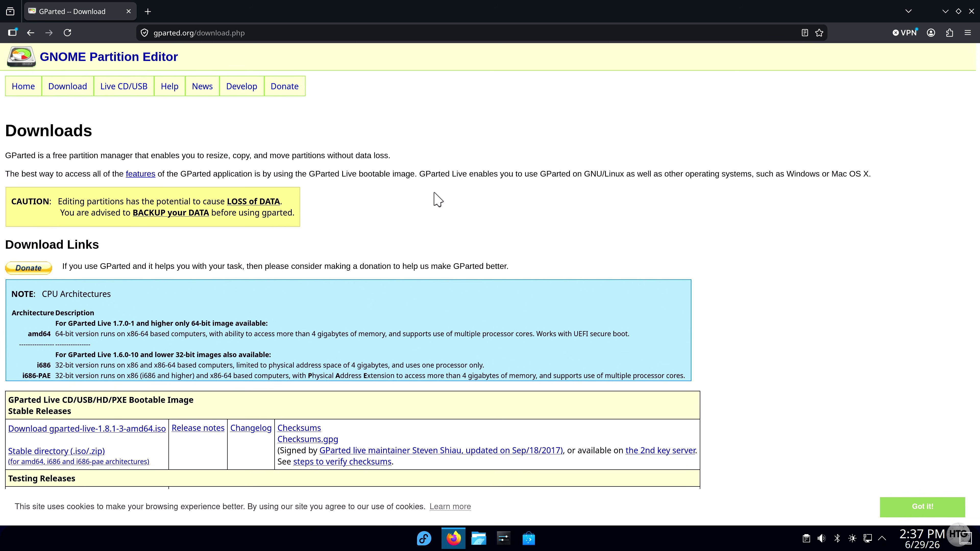
Download the stable gparted-live-1.8.1-3-amd64.iso image and copy it from Downloads to the Ventoy USB drive.
scroll(434, 194, "down", 6)
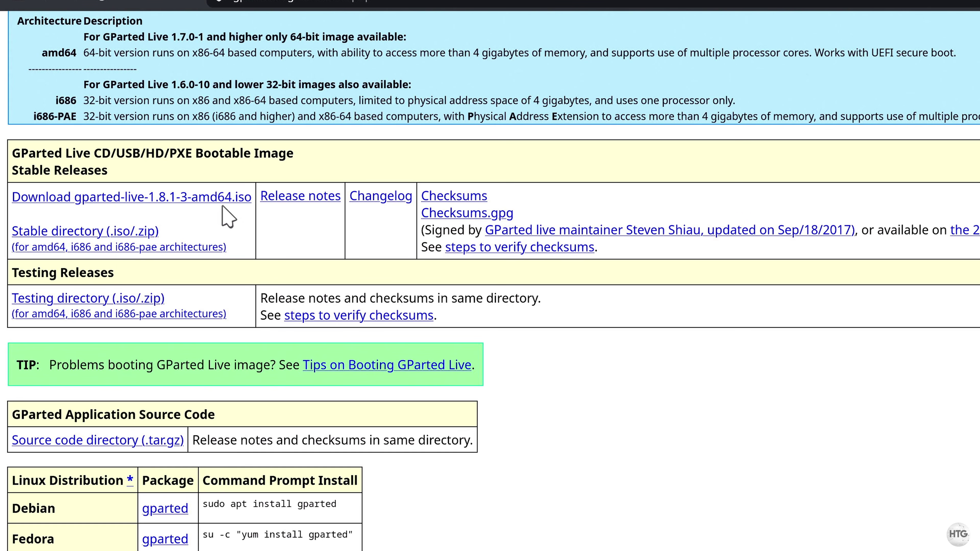
left_click(231, 198)
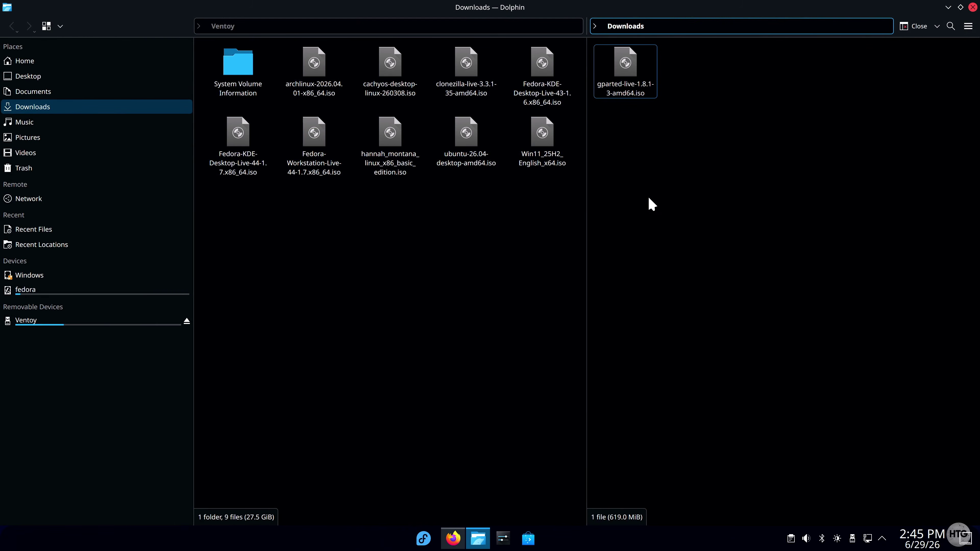
left_click(643, 71)
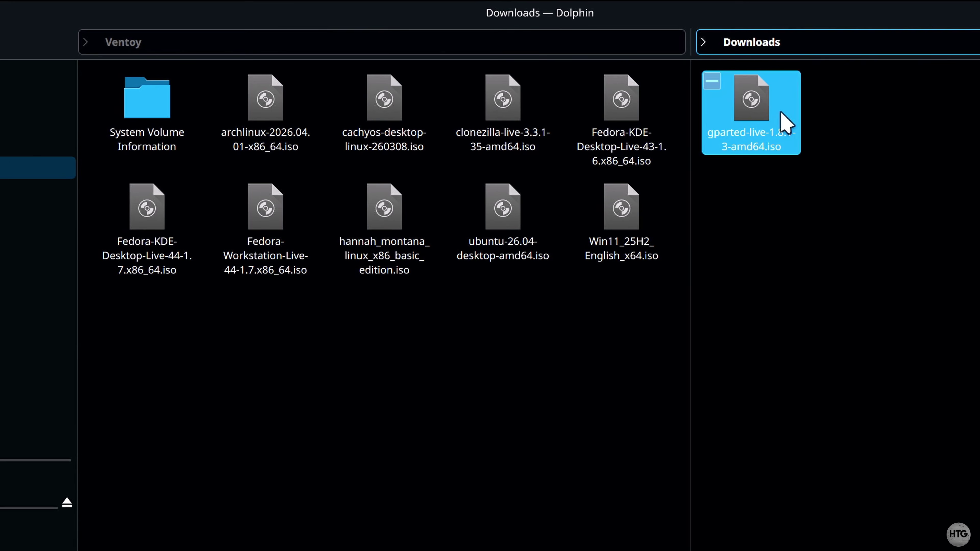
left_click_drag(785, 122, 422, 439)
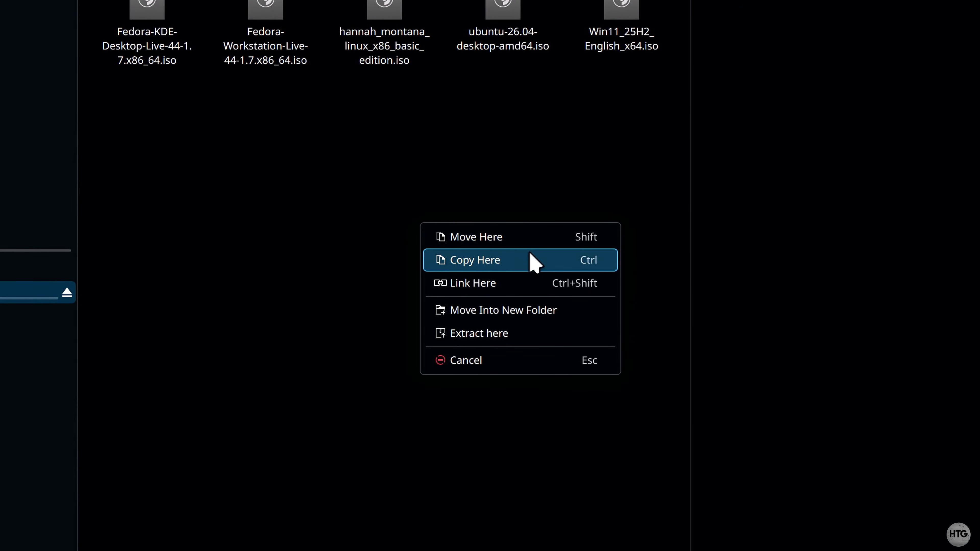
left_click(530, 252)
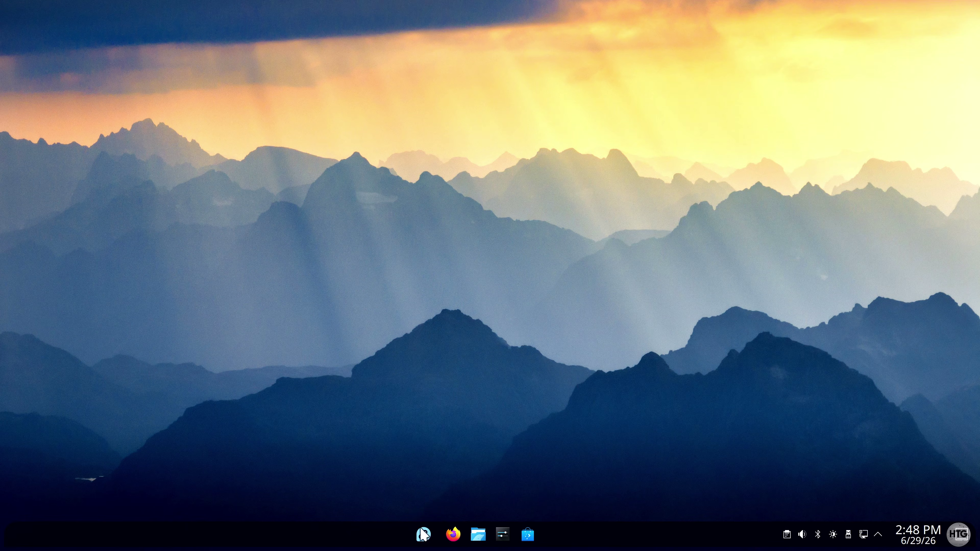
Restart the computer and boot it from the USB device "UEFI: Generic, Partition 2".
left_click(423, 535)
left_click(476, 503)
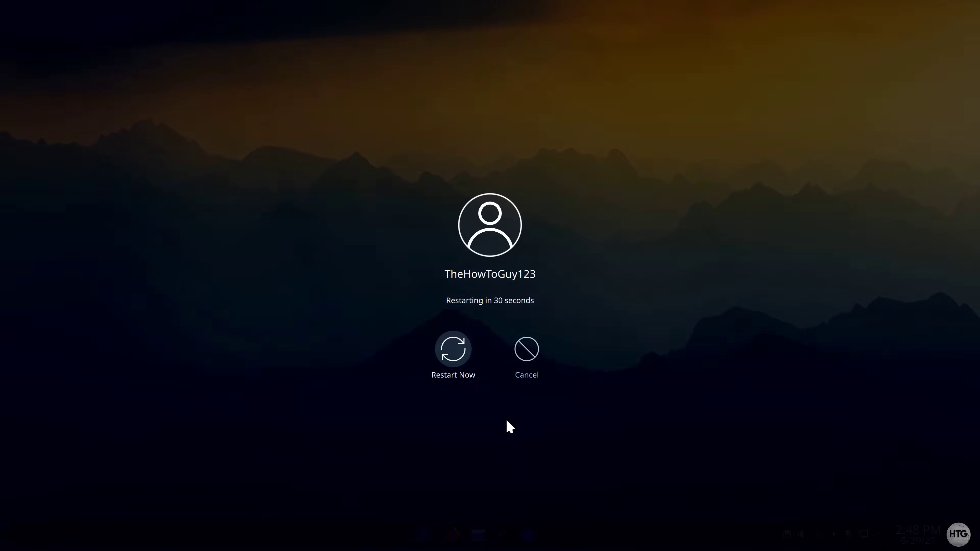
key("Escape")
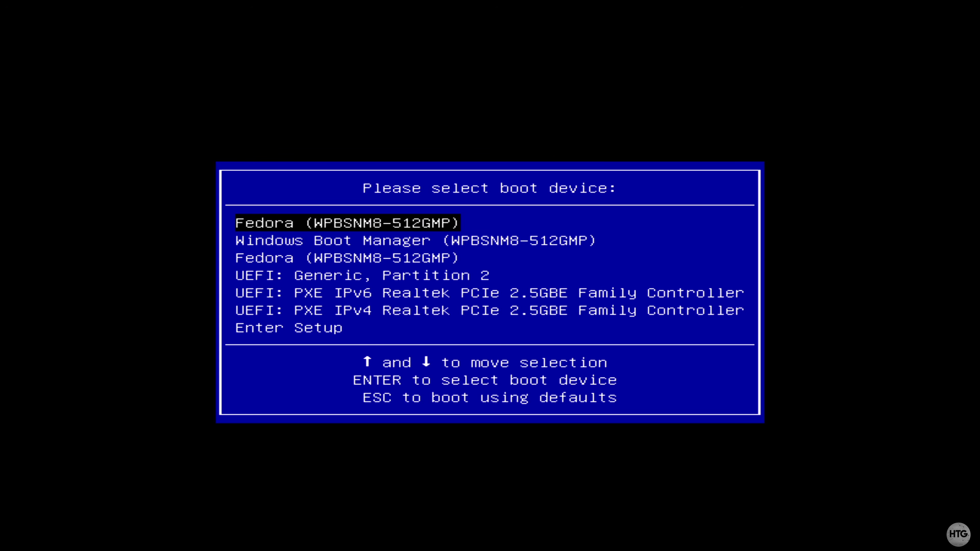
key("Down")
key("Down")
key("Down")
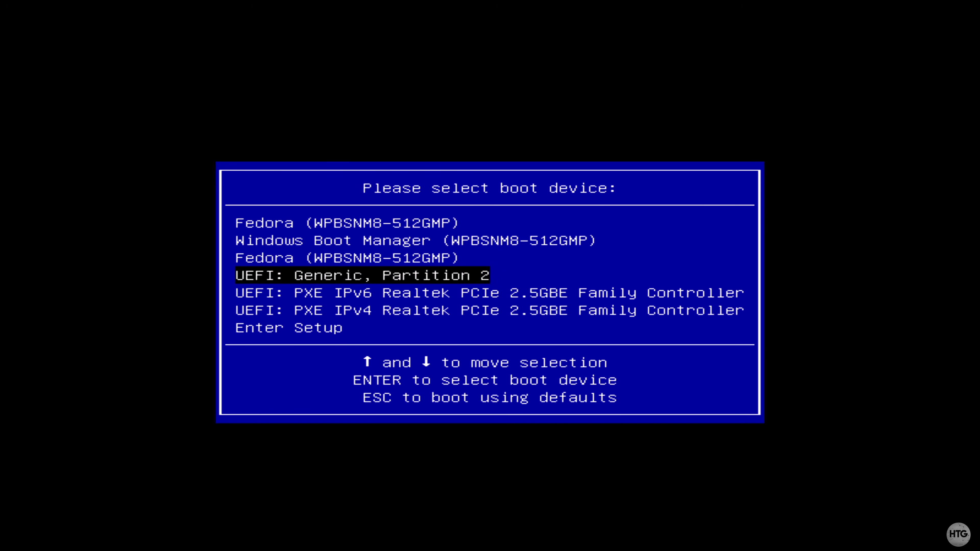
key("Return")
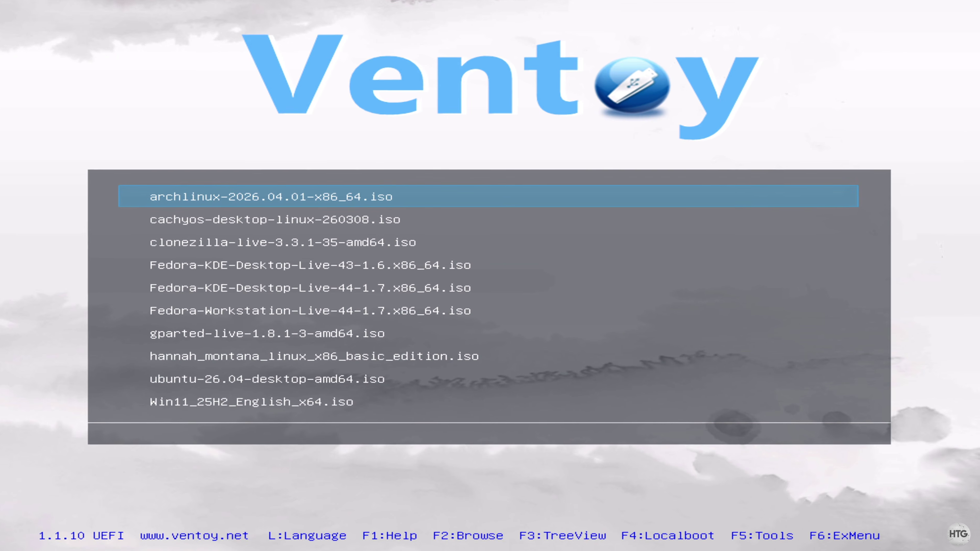
Boot gparted-live-1.8.1-3-amd64.iso in normal mode and start GParted Live with default settings.
key("Down")
key("Down")
key("Down")
key("Down")
key("Down")
key("Down")
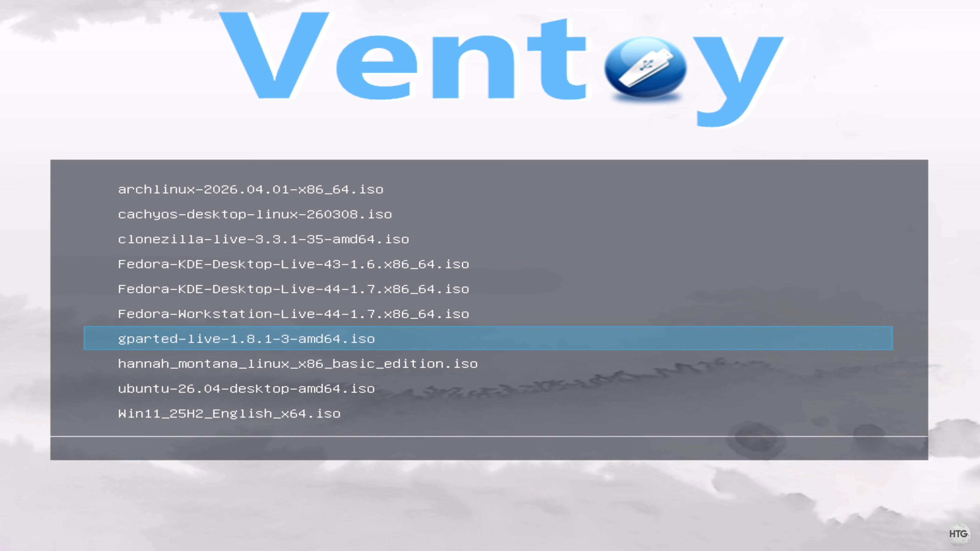
key("Return")
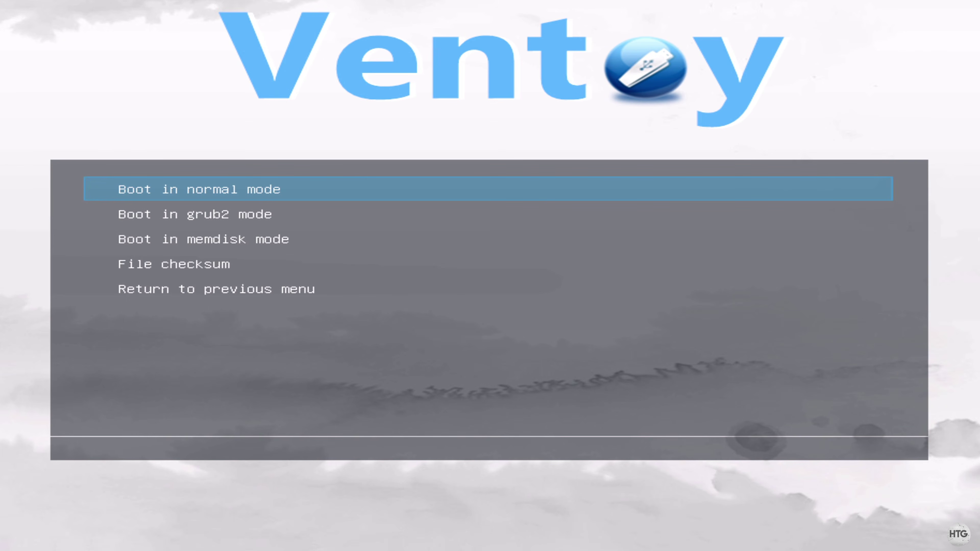
key("Return")
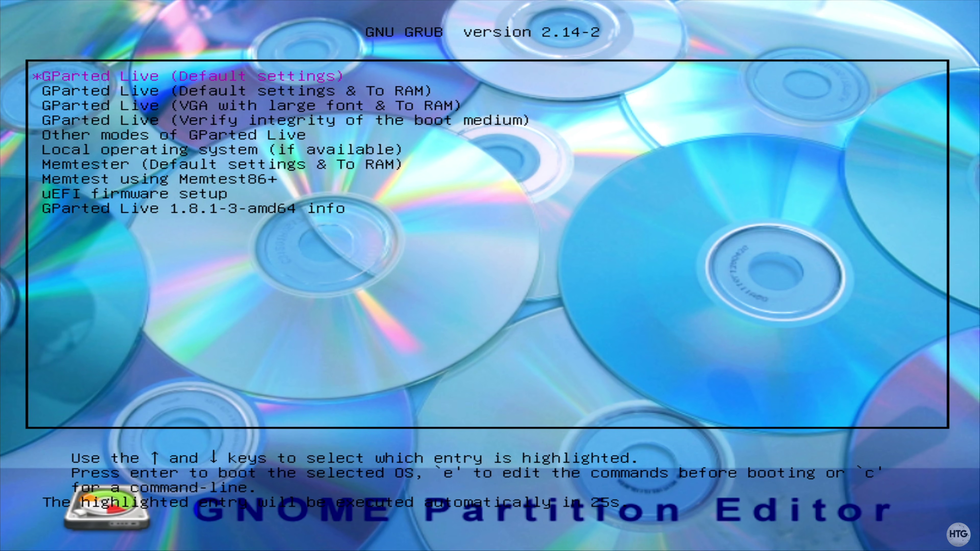
key("Return")
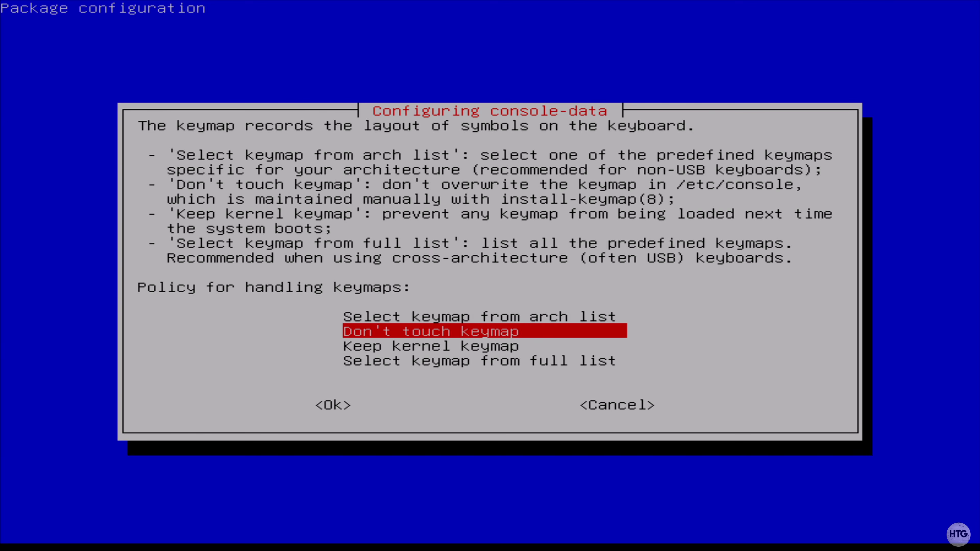
Accept the "Don't touch keymap" policy and language 33 (US English), and start the default graphical session.
key("Return")
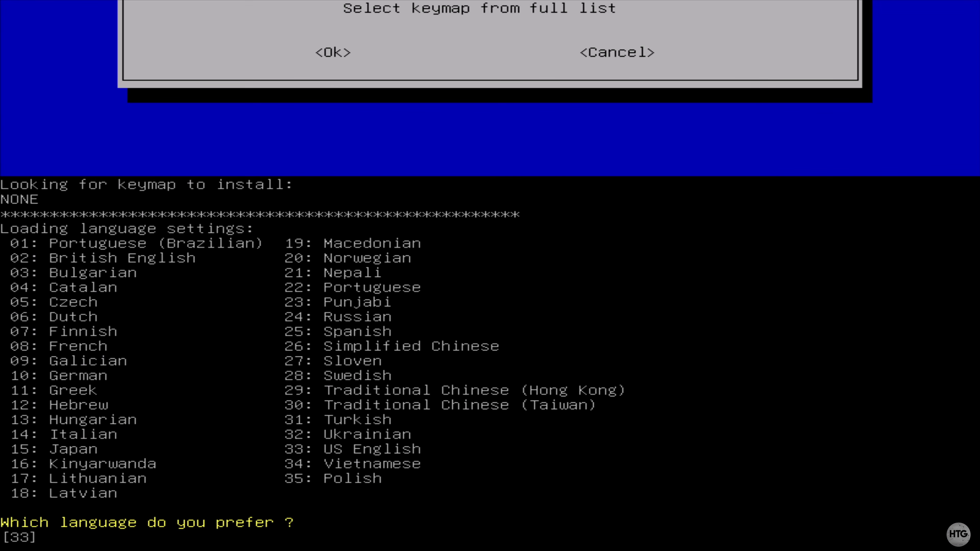
key("Return")
key("Return")
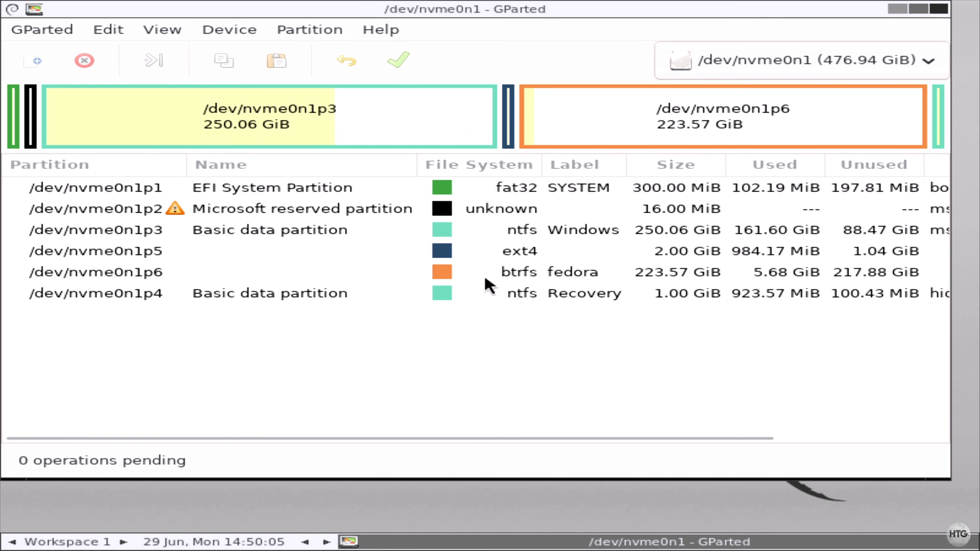
Choose the /dev/nvme0n1 disk and queue deletion of its Windows NTFS partition /dev/nvme0n1p3.
left_click(870, 72)
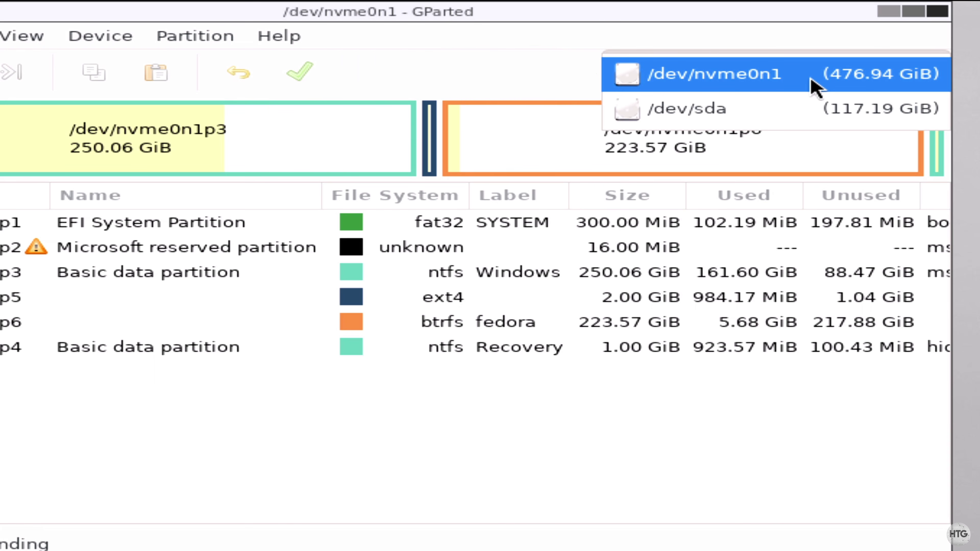
left_click(813, 86)
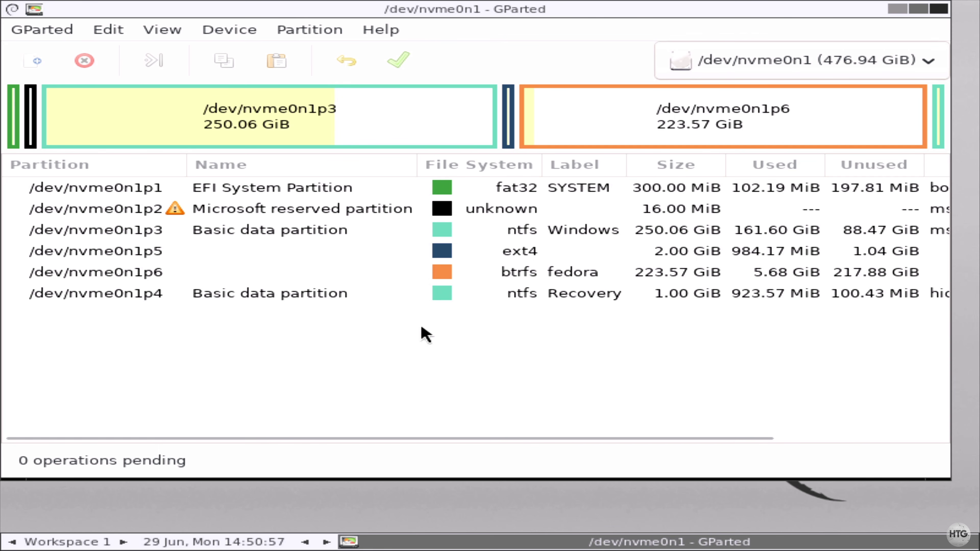
left_click(385, 234)
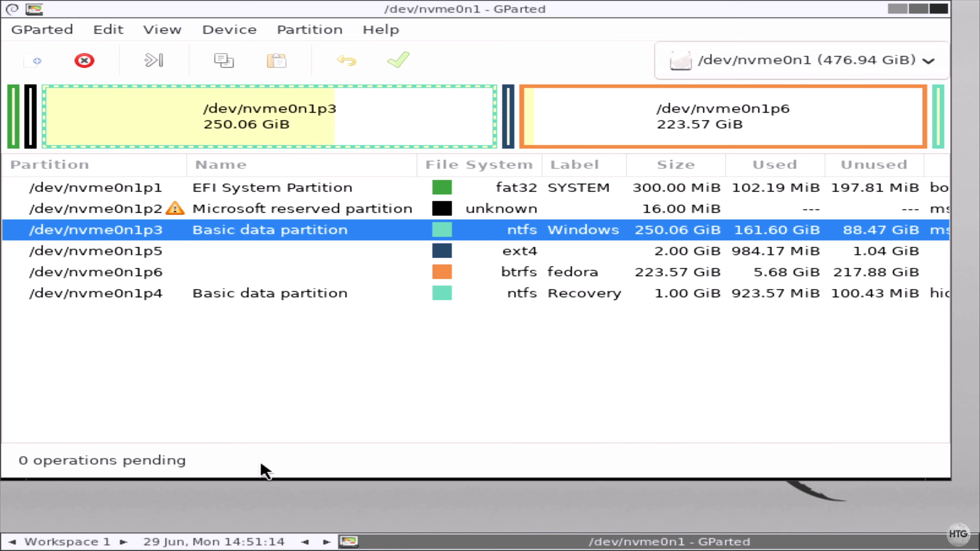
right_click(421, 234)
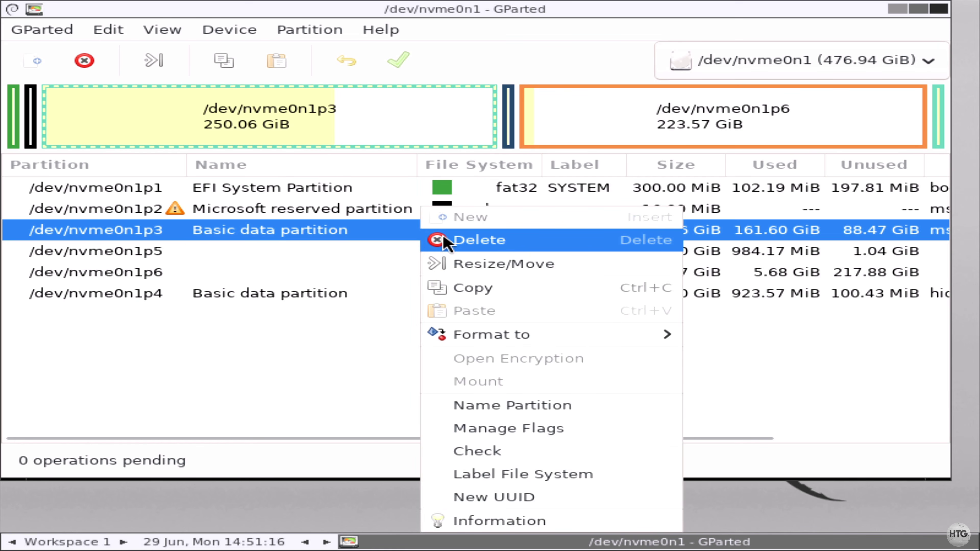
left_click(535, 239)
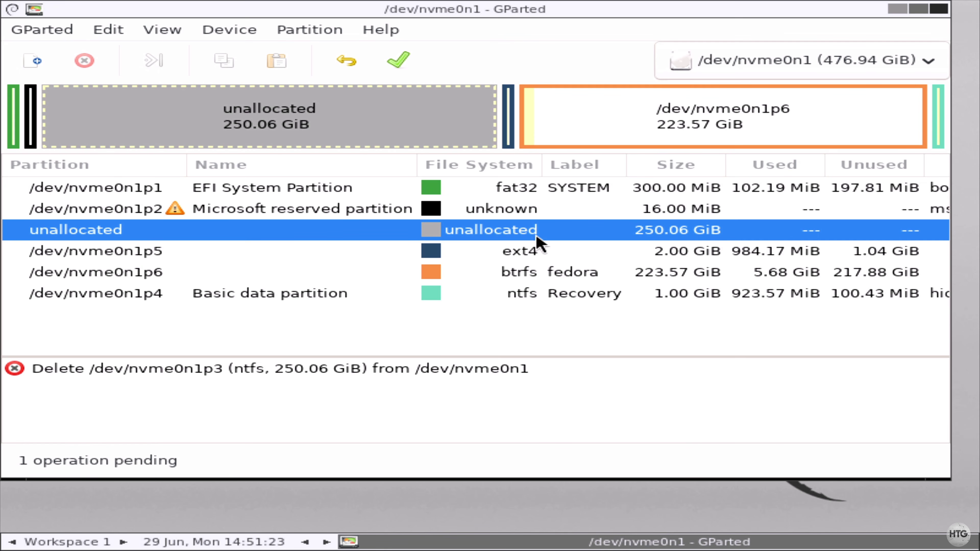
Queue deletion of the NTFS Recovery partition /dev/nvme0n1p4.
left_click(466, 296)
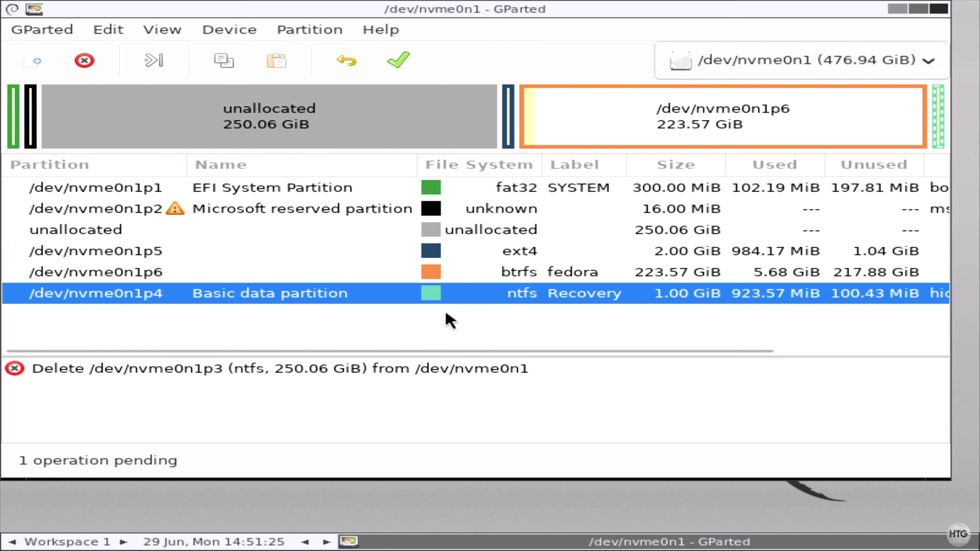
left_click_drag(441, 350, 396, 350)
right_click(398, 299)
left_click(463, 249)
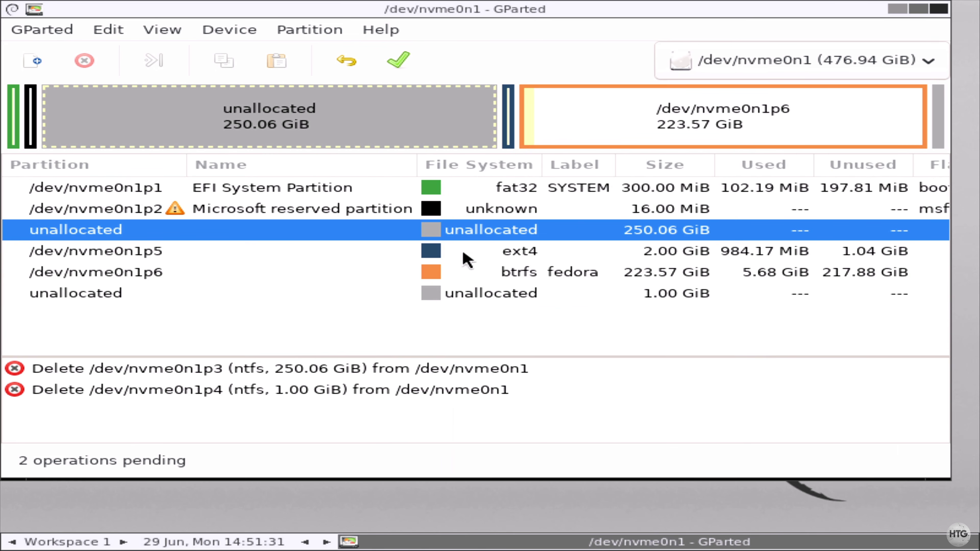
Queue deletion of the Microsoft reserved partition /dev/nvme0n1p2.
left_click(439, 212)
right_click(610, 204)
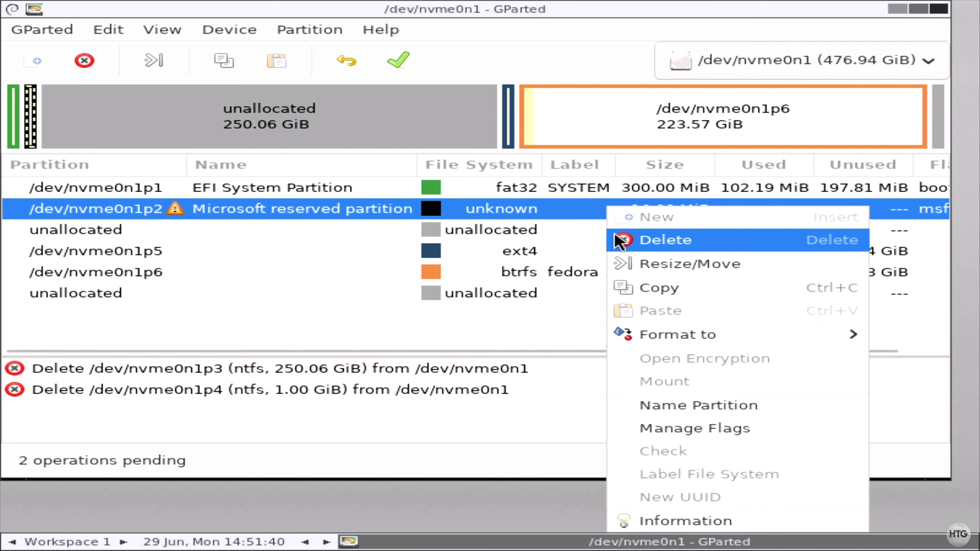
left_click(619, 238)
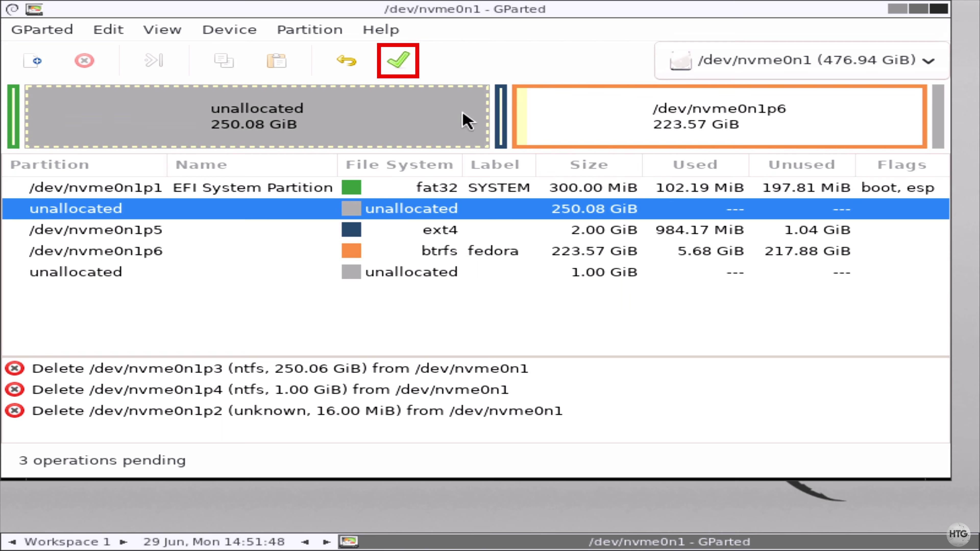
Apply the pending partition deletions to the disk and close the progress dialog when they finish.
left_click(398, 69)
left_click(695, 313)
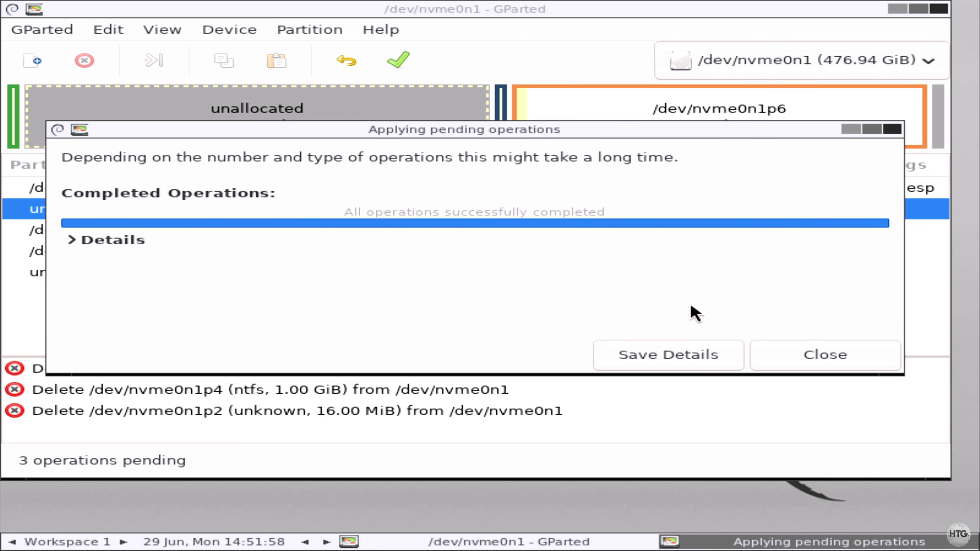
left_click(792, 361)
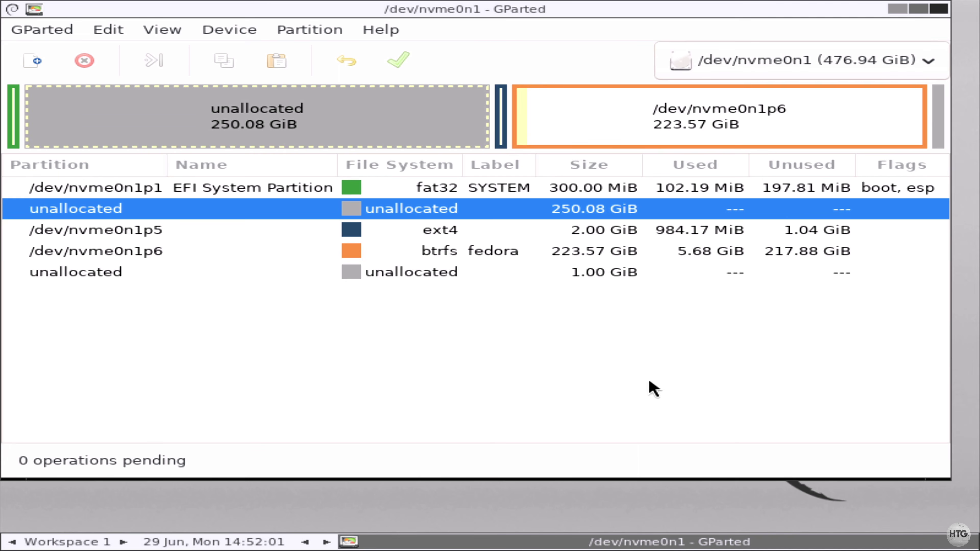
left_click(182, 252)
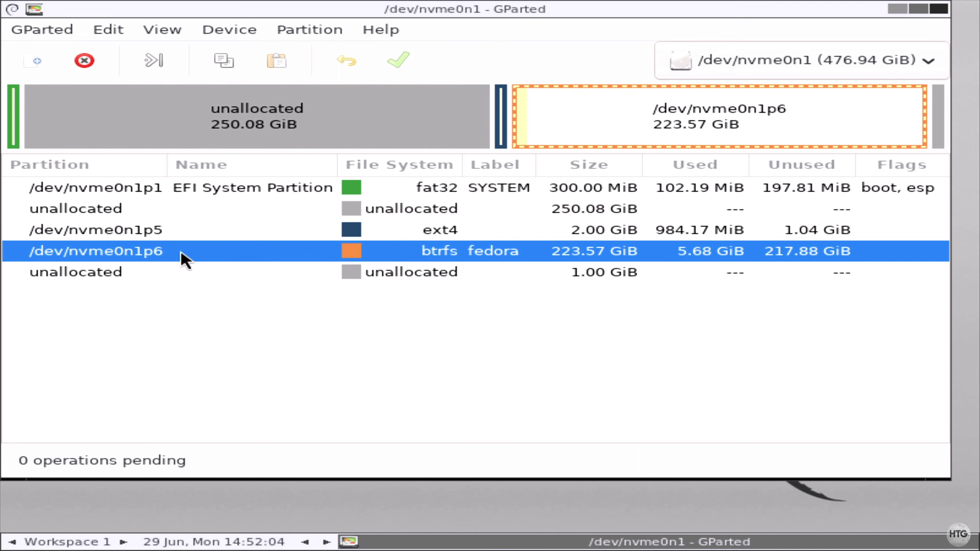
right_click(181, 253)
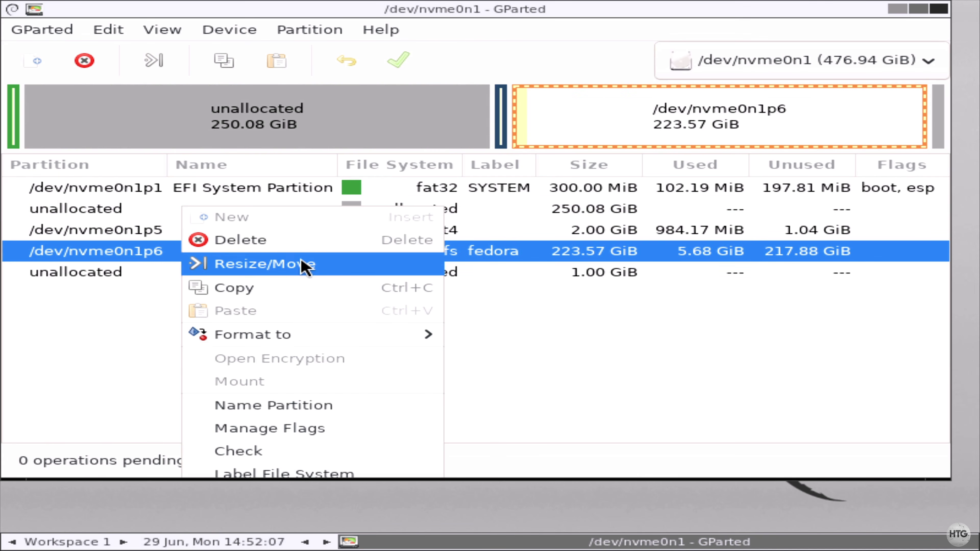
left_click(304, 264)
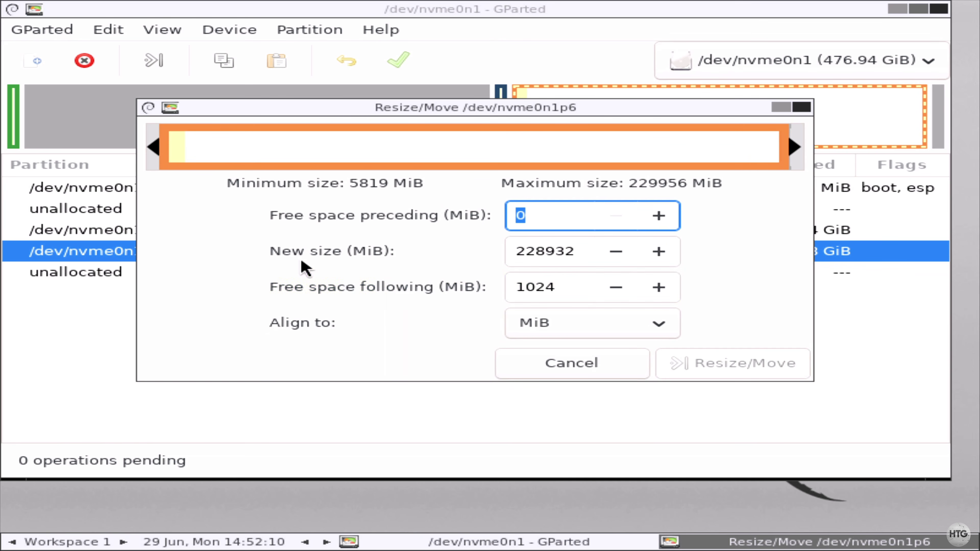
left_click(549, 357)
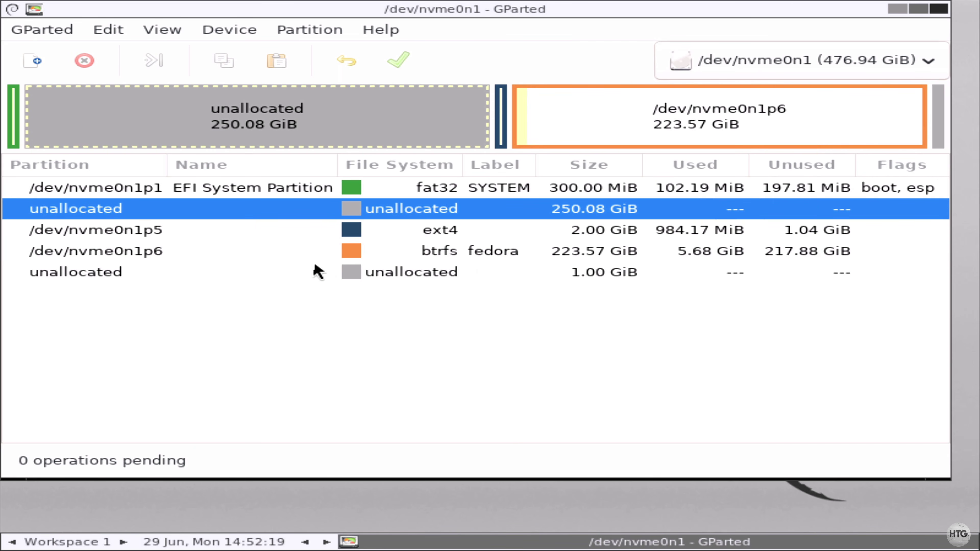
Move the ext4 partition /dev/nvme0n1p5 to the start of the unallocated space, with 0 MiB preceding, and accept the boot warning.
left_click(274, 225)
right_click(274, 226)
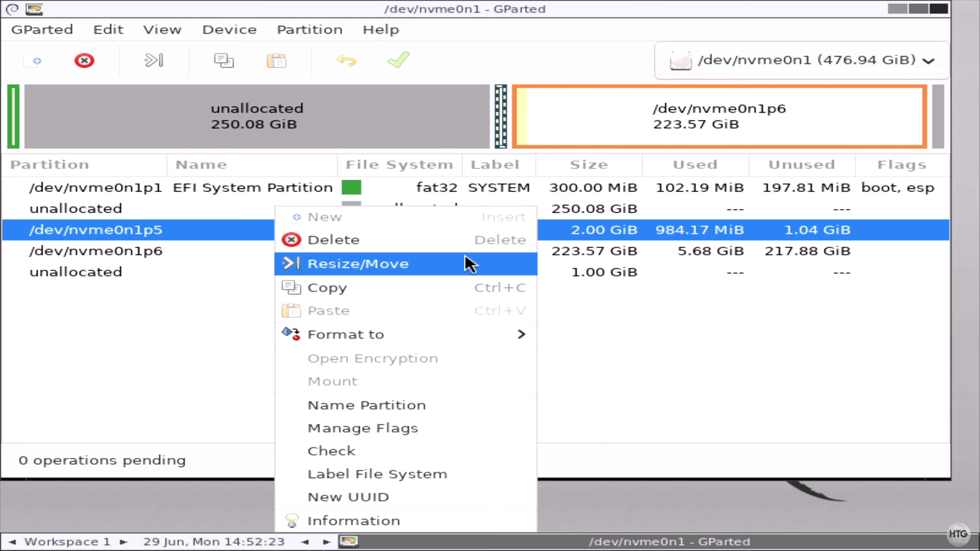
left_click(467, 264)
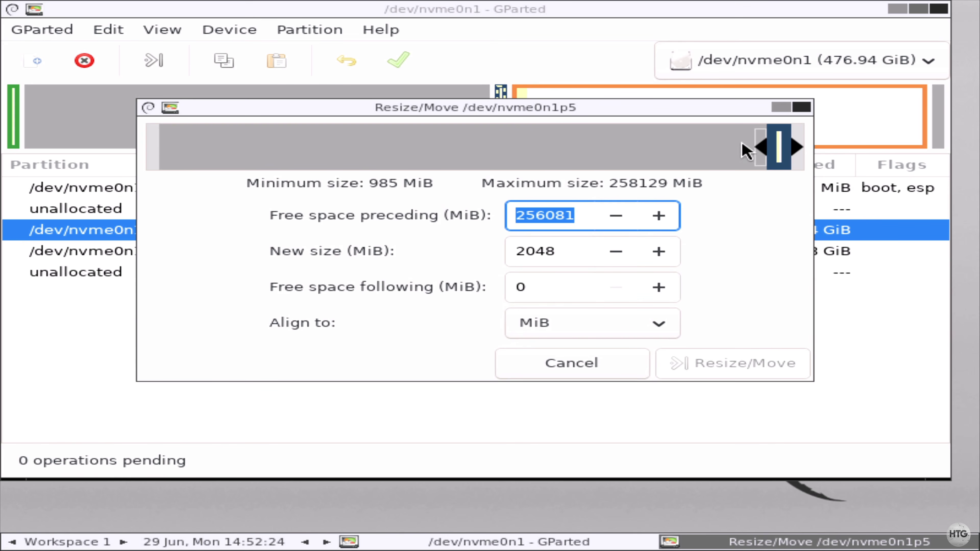
left_click_drag(779, 146, 67, 251)
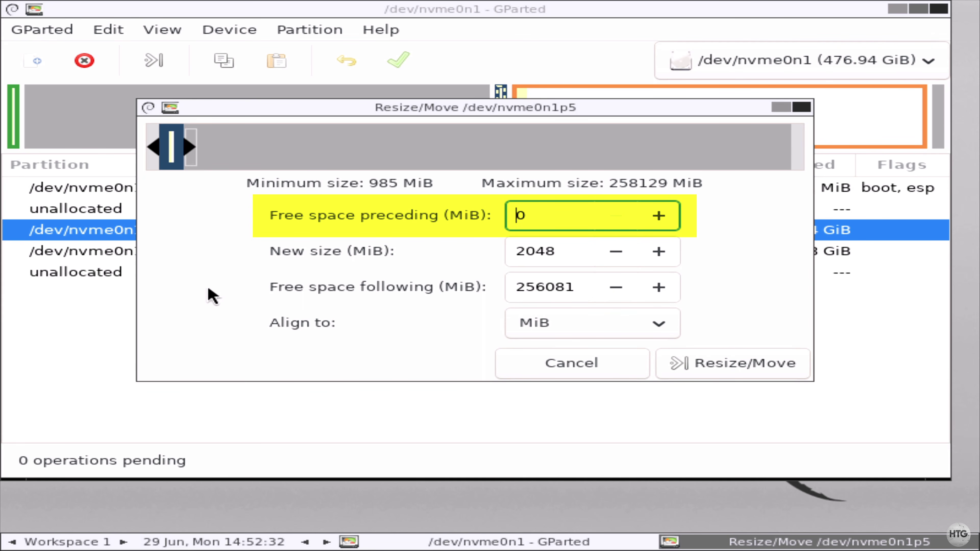
left_click(773, 354)
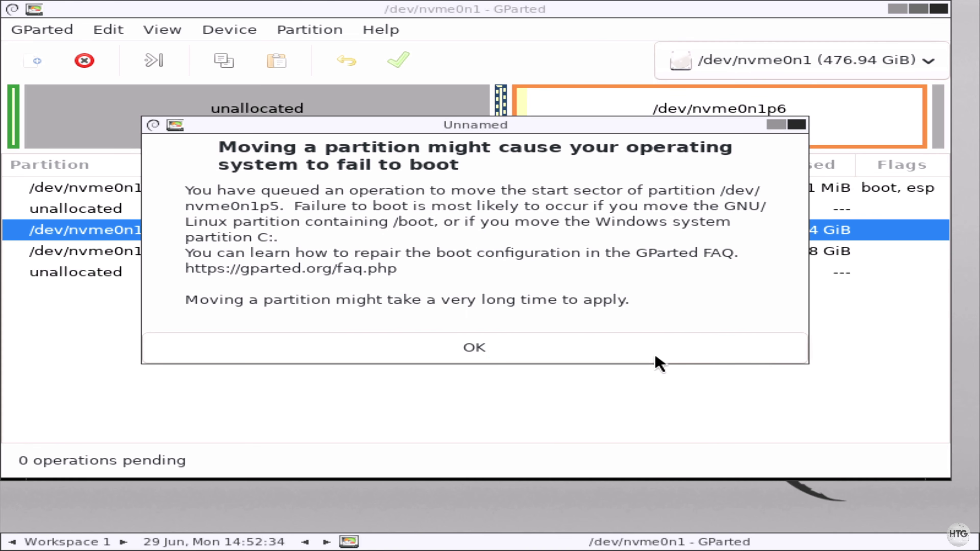
left_click(656, 357)
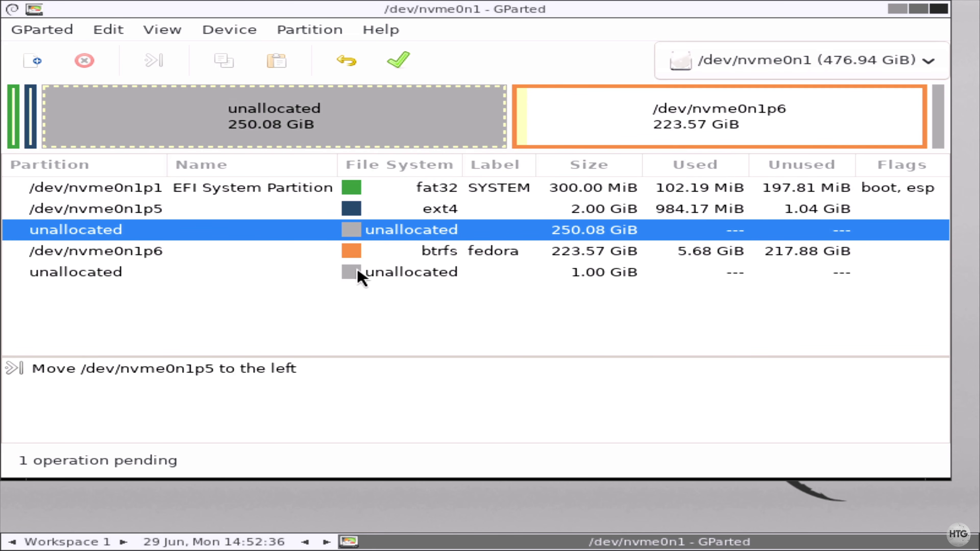
Queue moving the btrfs partition /dev/nvme0n1p6 to 0 MiB preceding and growing it to 486037 MiB, and accept the boot warning.
left_click(378, 251)
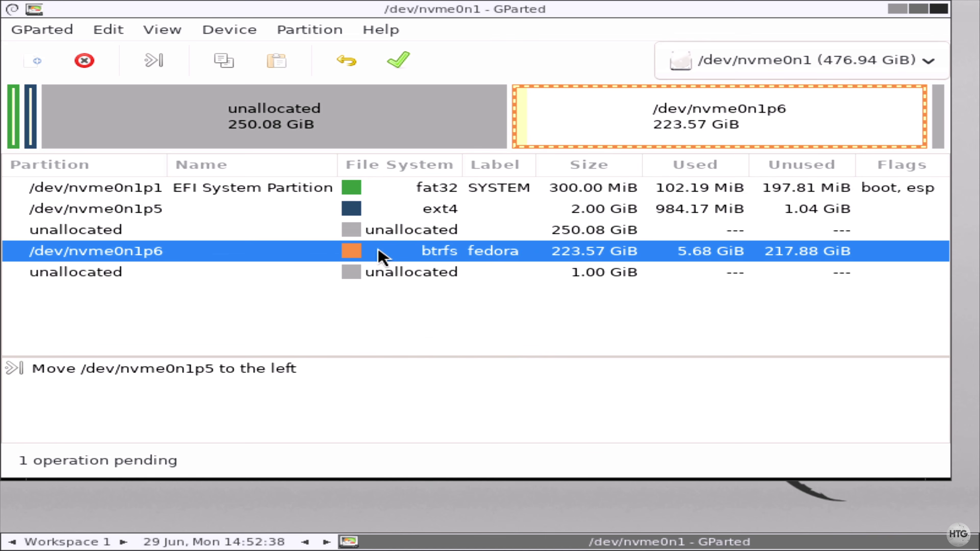
right_click(378, 251)
left_click(564, 264)
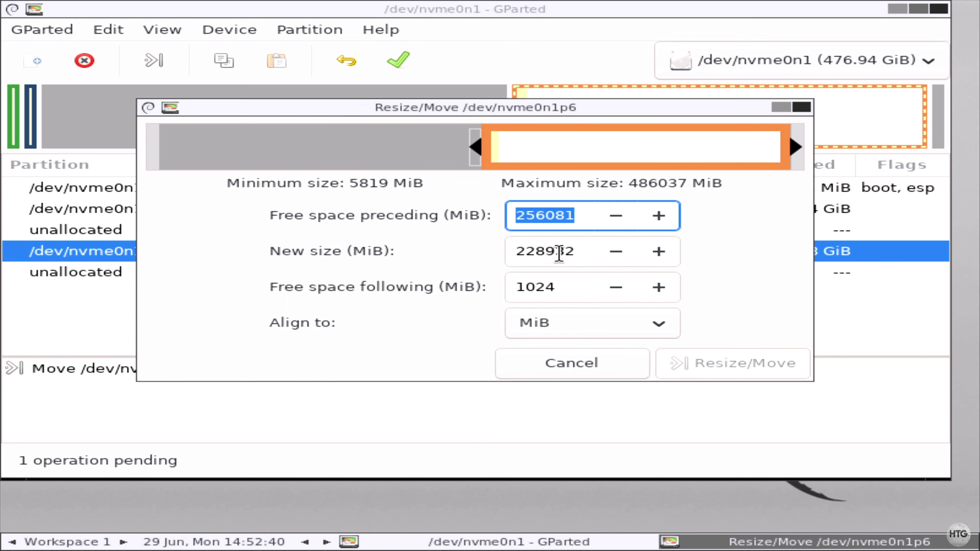
left_click_drag(623, 157, 188, 185)
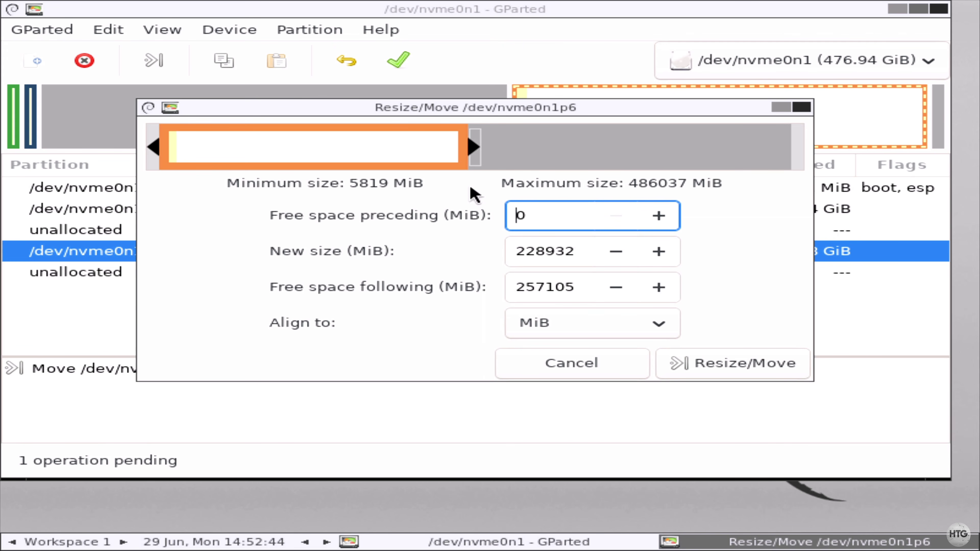
left_click_drag(481, 150, 800, 150)
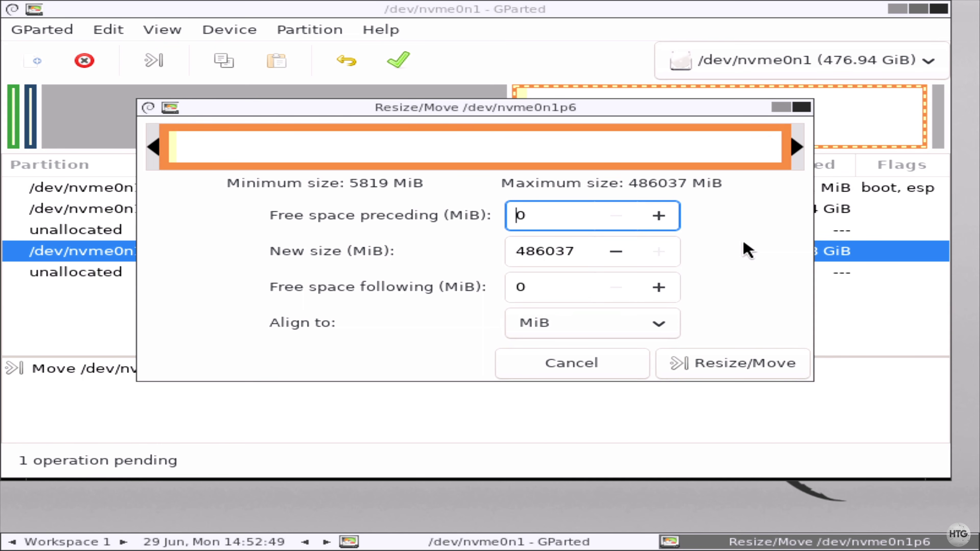
left_click(785, 369)
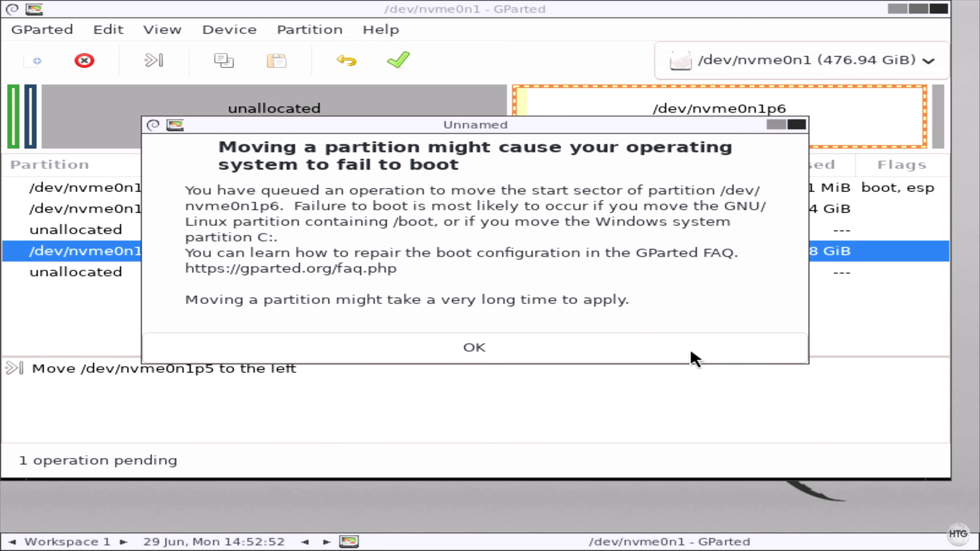
left_click(694, 359)
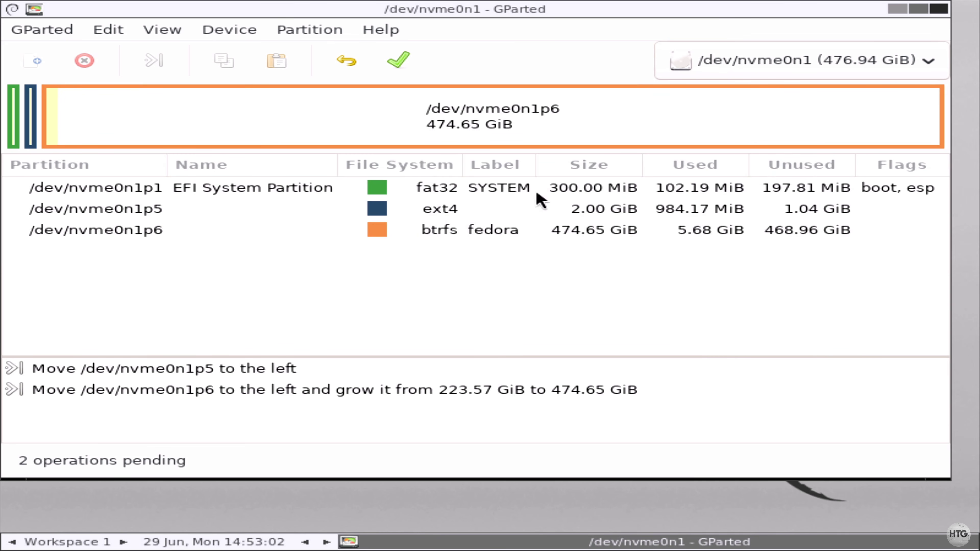
Apply the pending move and resize operations to the disk and close the progress dialog when they finish.
left_click(410, 71)
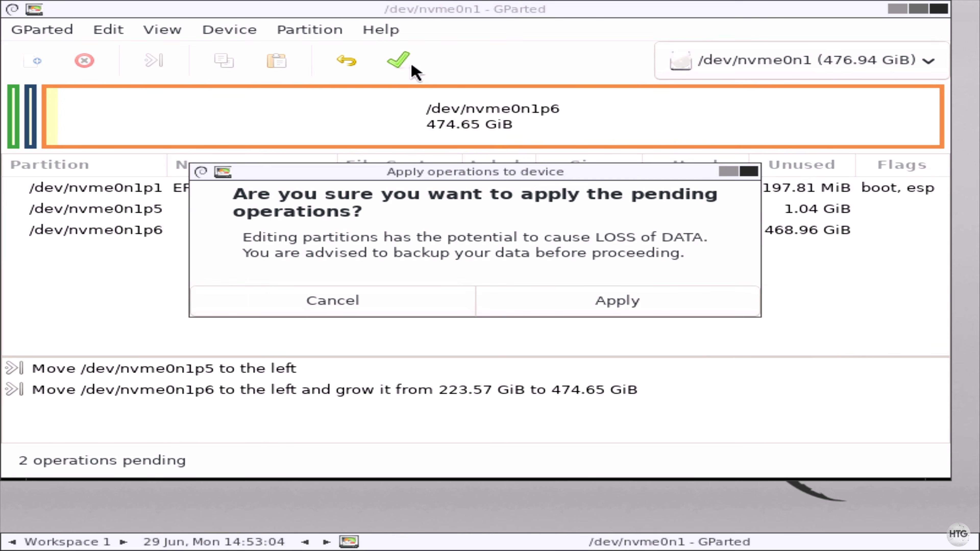
left_click(694, 299)
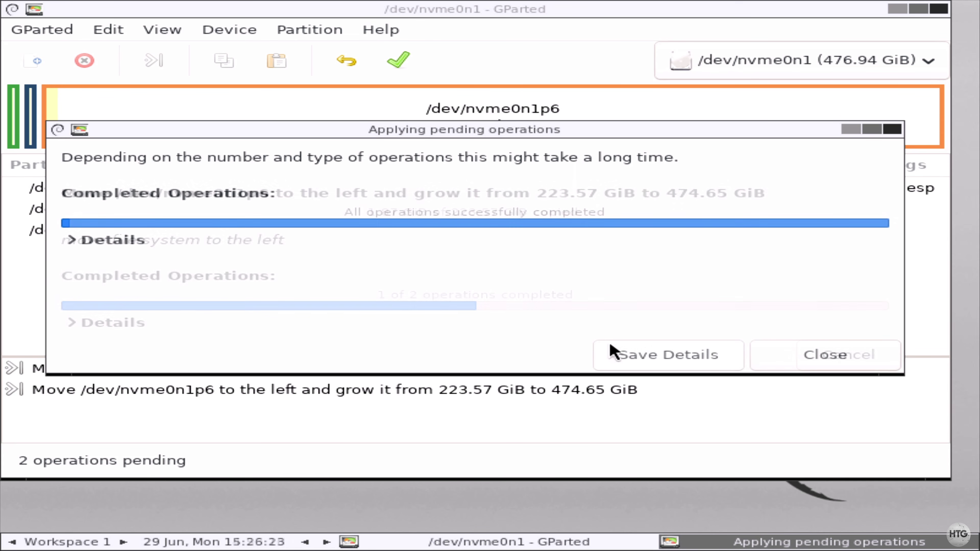
left_click(818, 357)
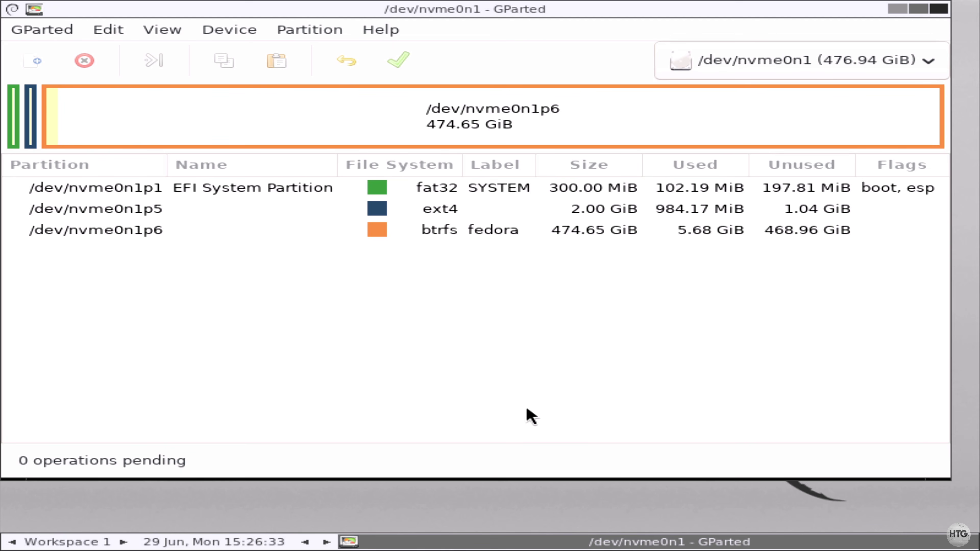
Close the partition editor and reboot the computer from the live desktop.
left_click(941, 8)
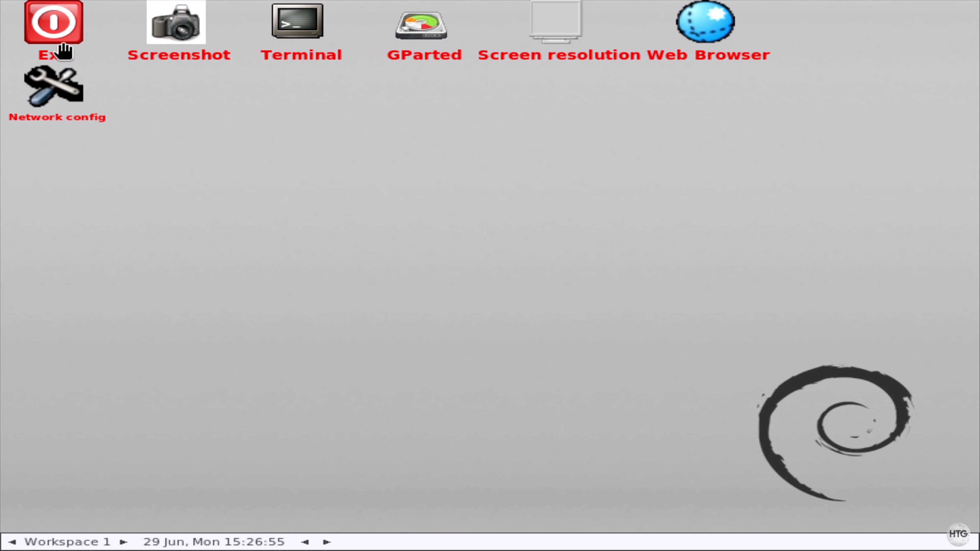
left_click(58, 39)
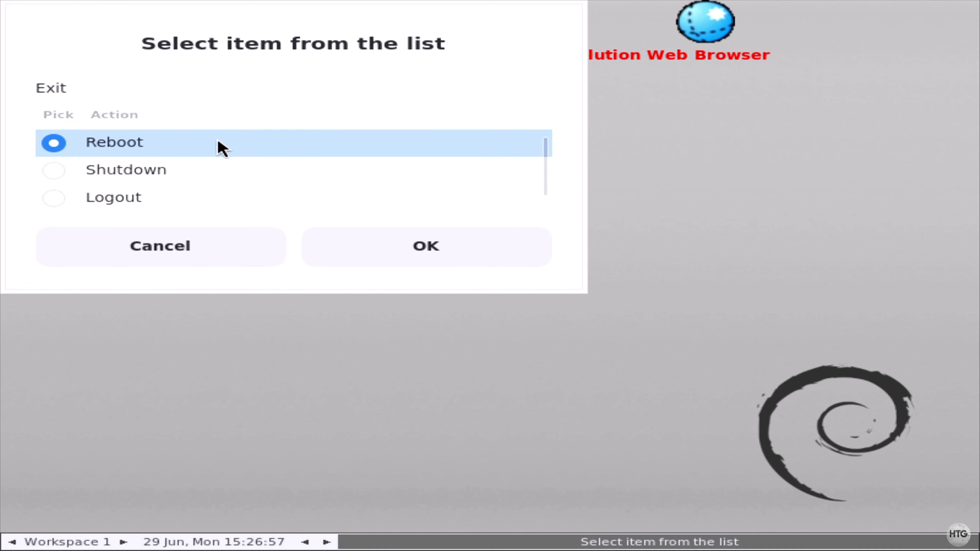
left_click(485, 254)
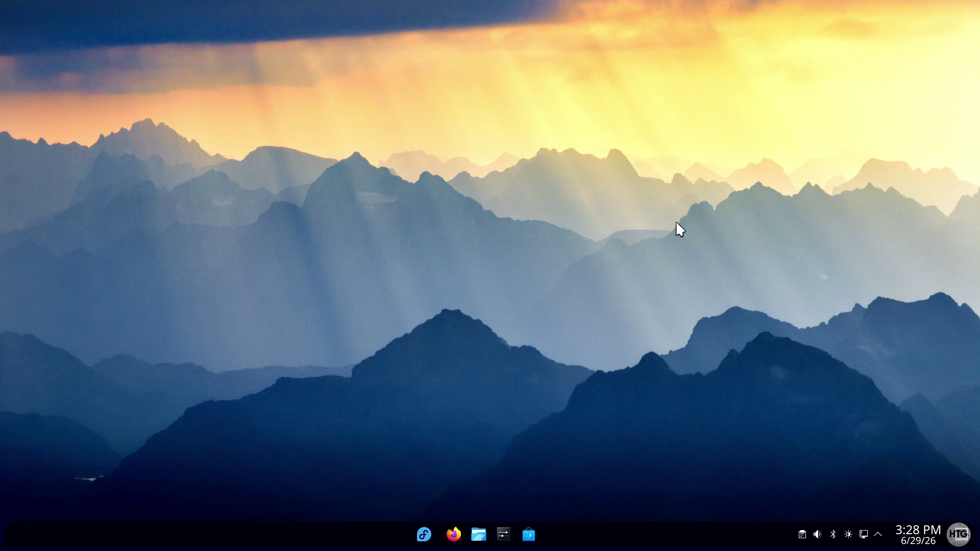
Open Konsole in Fedora and list the disk's partitions and file systems with lsblk -f.
left_click(424, 533)
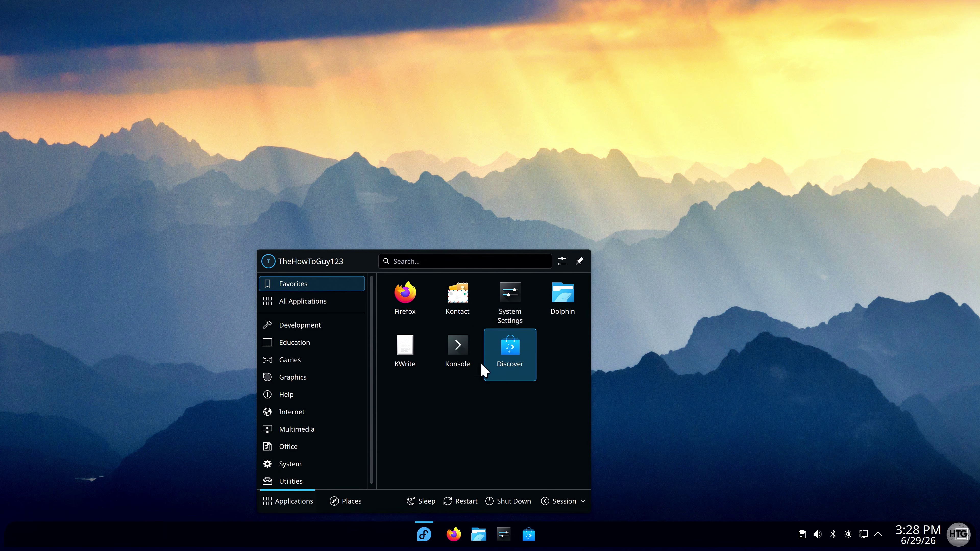
left_click(459, 366)
type("lsblk ")
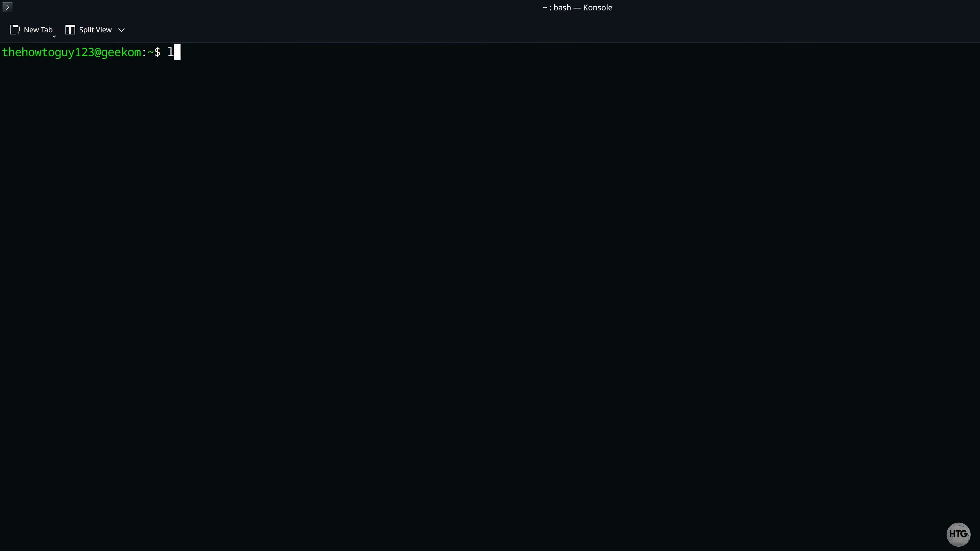
type("-f")
key("Return")
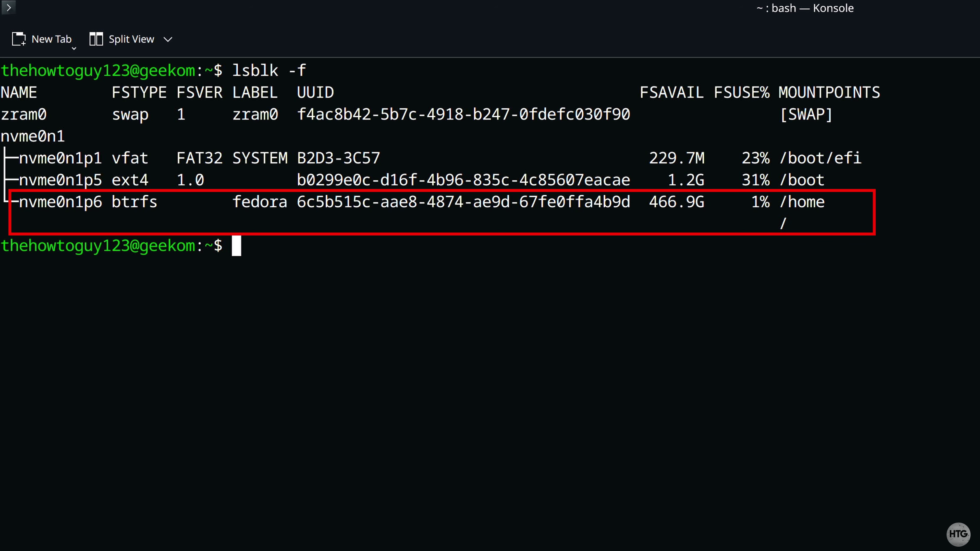
Clear the terminal and list the UEFI boot entries with sudo efibootmgr, authenticating with the account password.
key("ctrl+l")
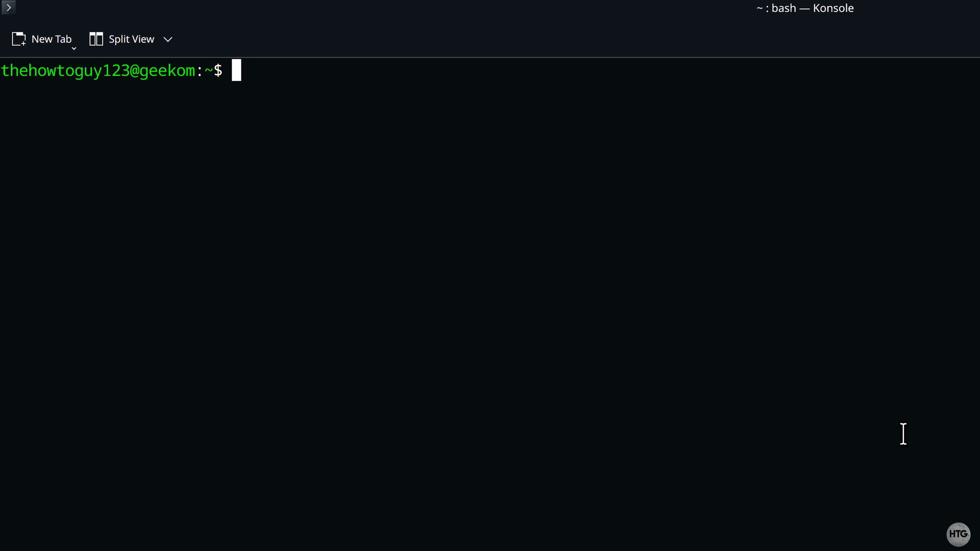
type("sudo efiboot")
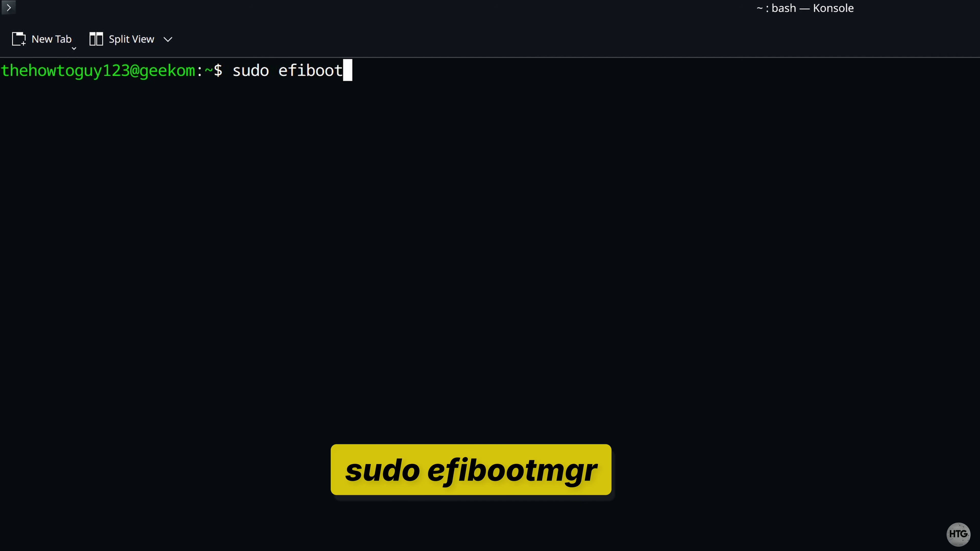
type("mgr")
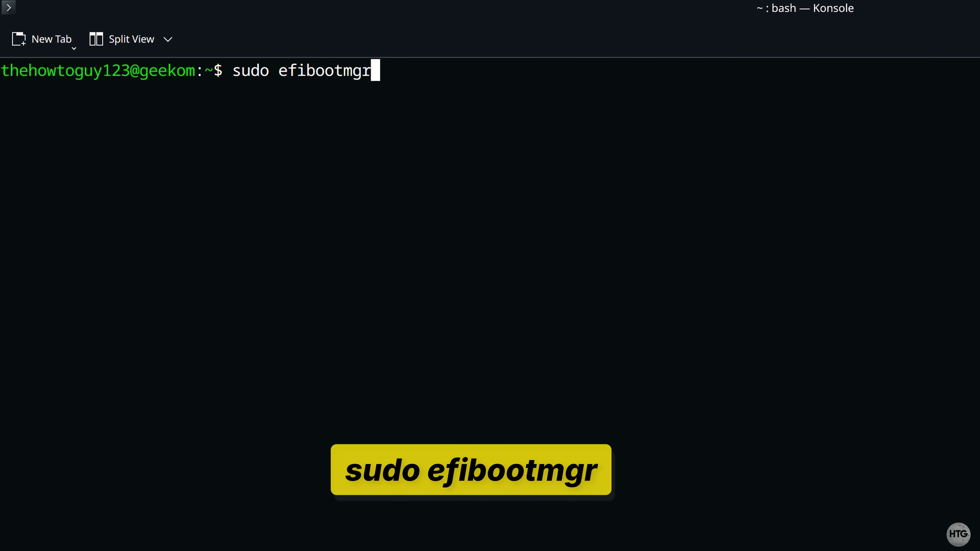
key("Return")
key("Return")
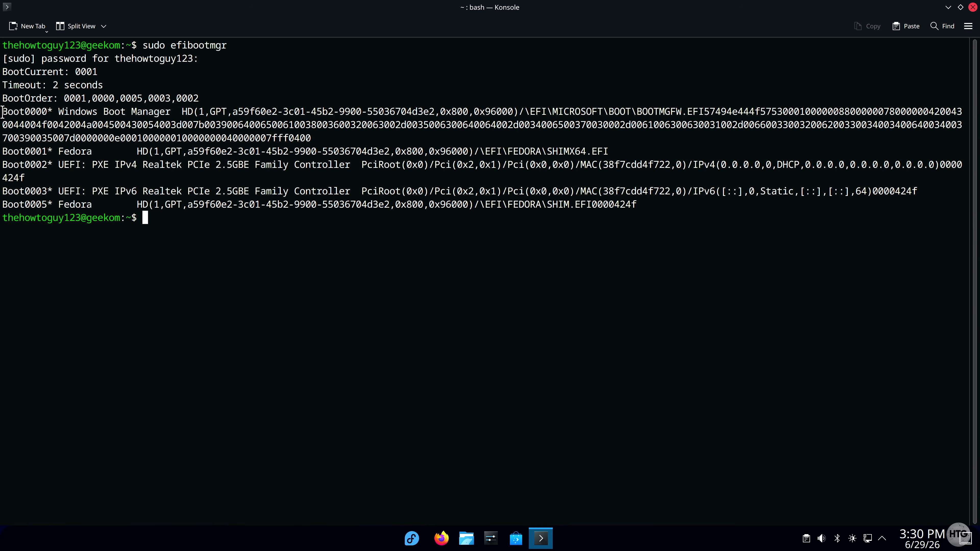
Delete the Windows Boot Manager boot entry by running sudo efibootmgr -b 0000 -B.
left_click_drag(2, 112, 333, 139)
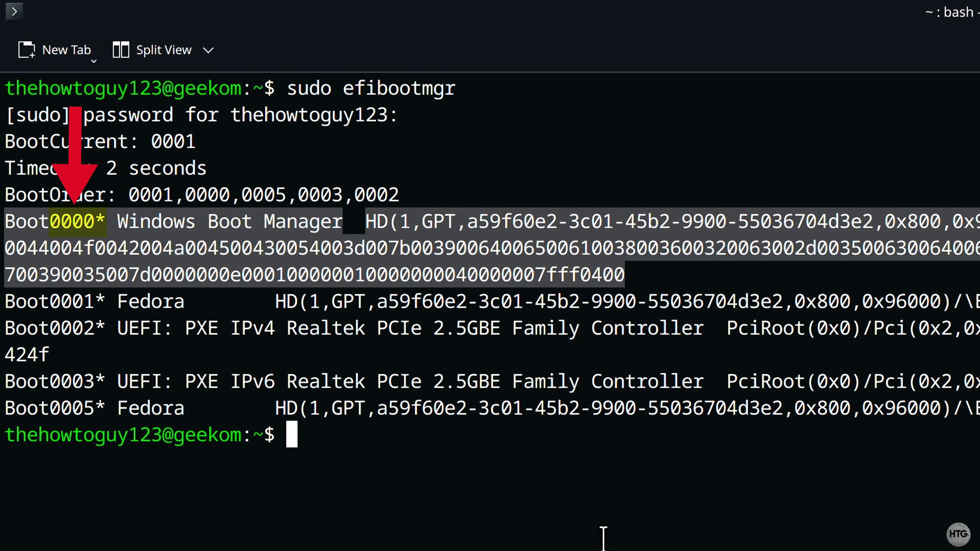
left_click(536, 492)
type("sudo")
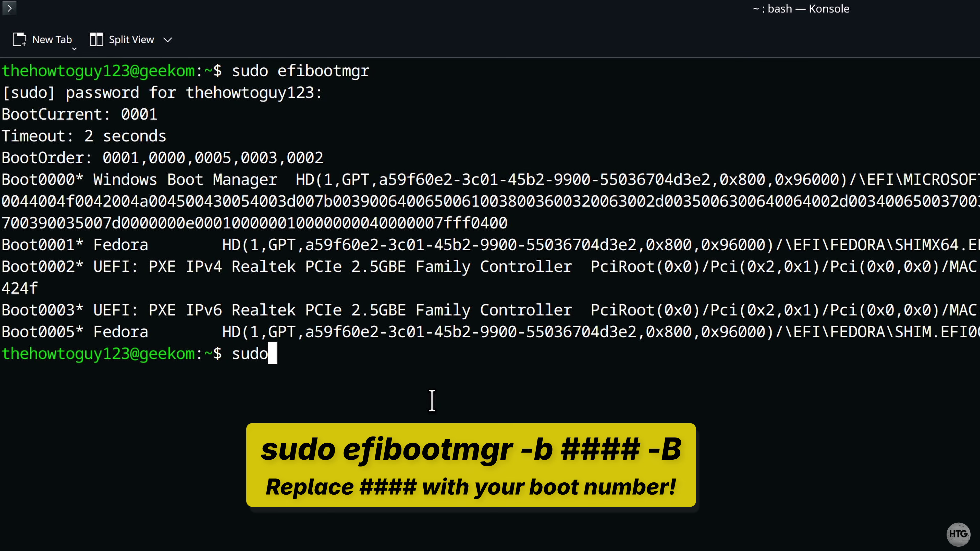
type(" efiboot")
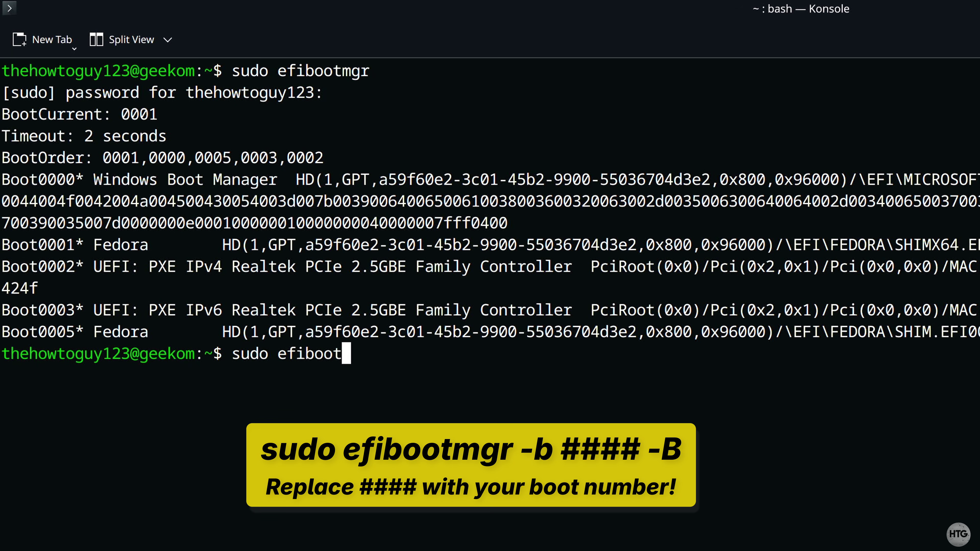
type("mgr -b ")
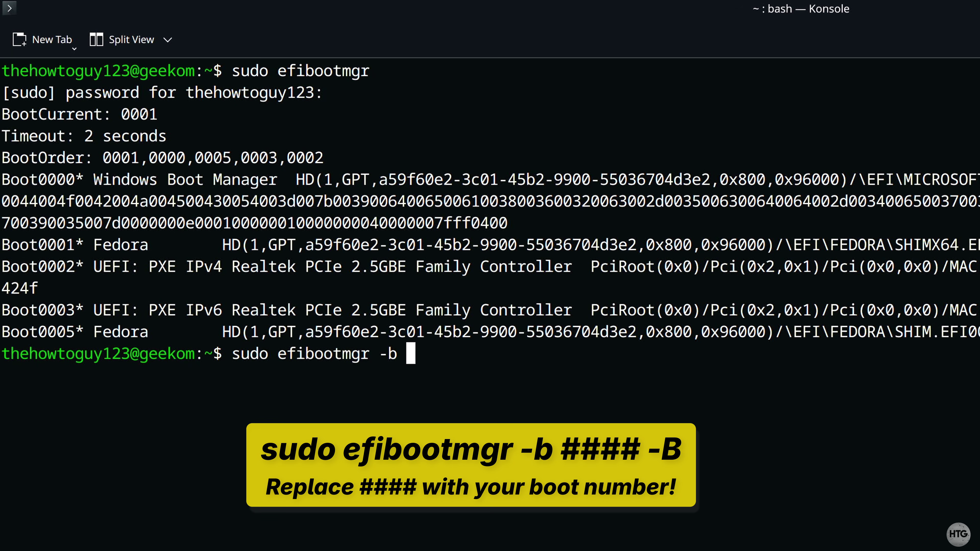
type("0000 -B")
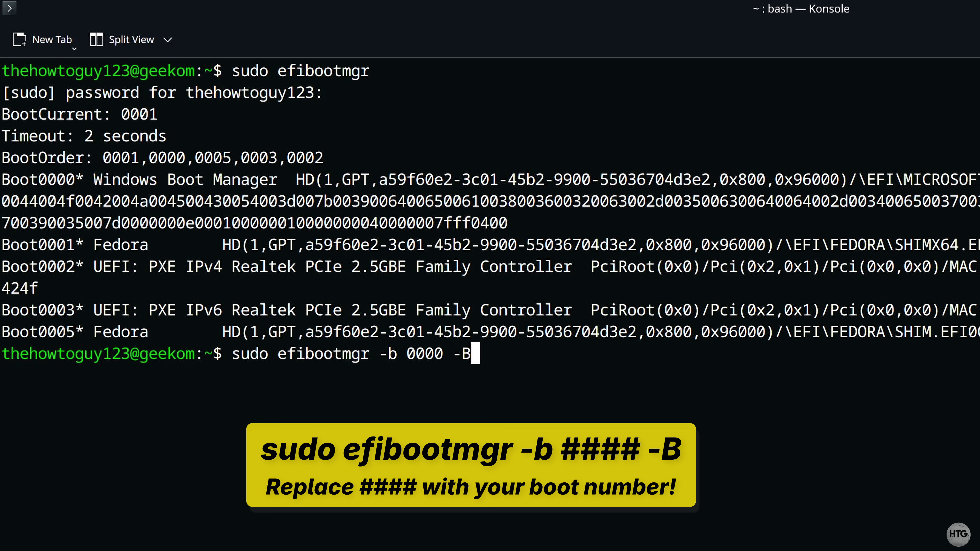
key("Return")
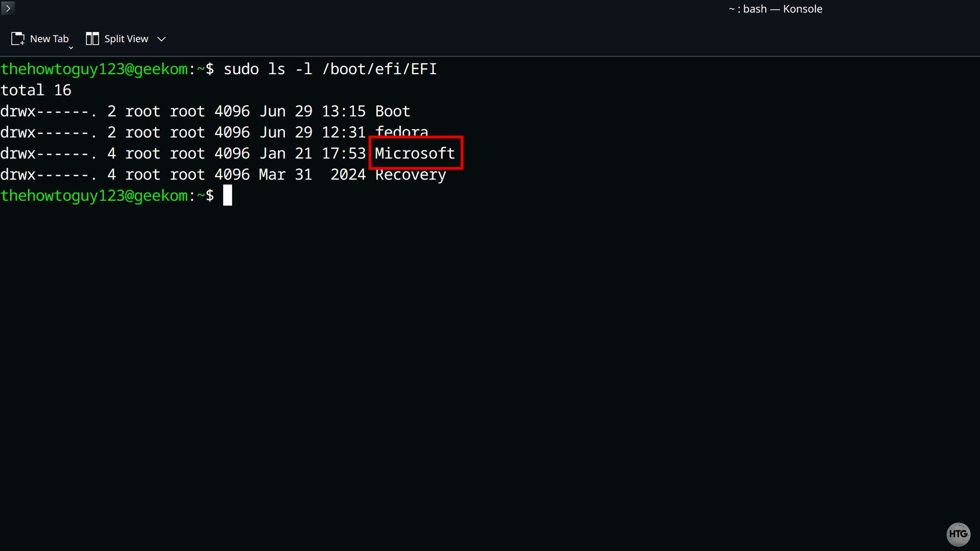
Remove the Microsoft boot folder from the EFI partition with sudo rm -rf /boot/efi/EFI/Microsoft.
type("sudo")
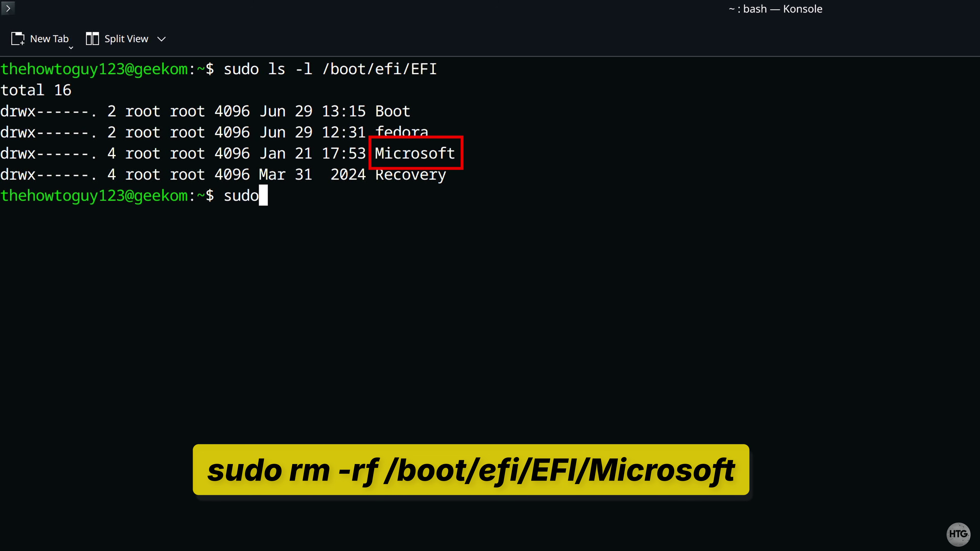
type(" rm -rf")
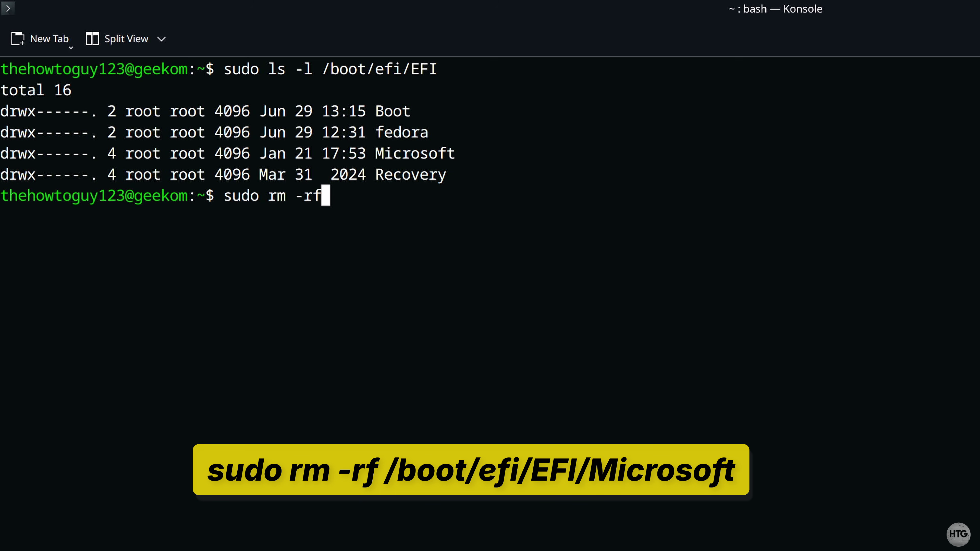
type(" /boot/efi/EFI/Microsoft")
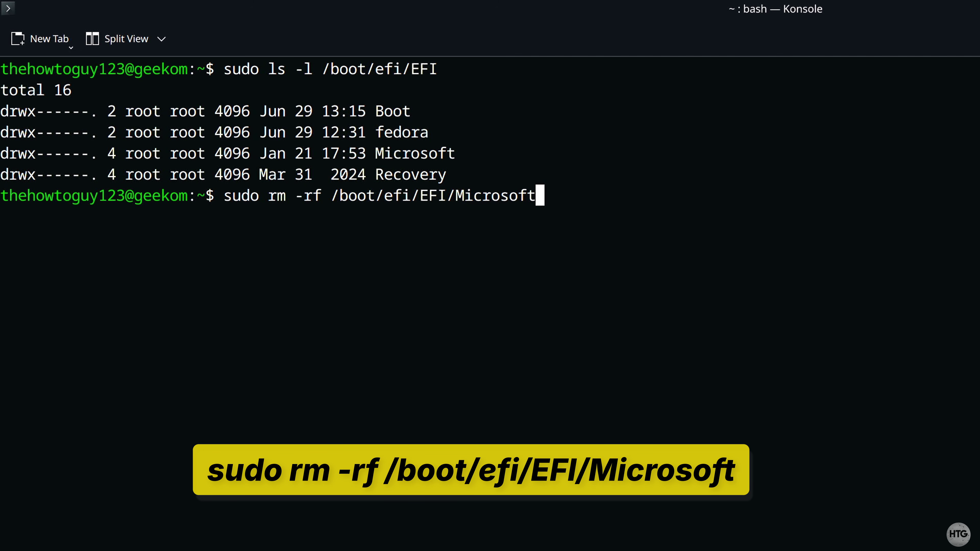
key("Return")
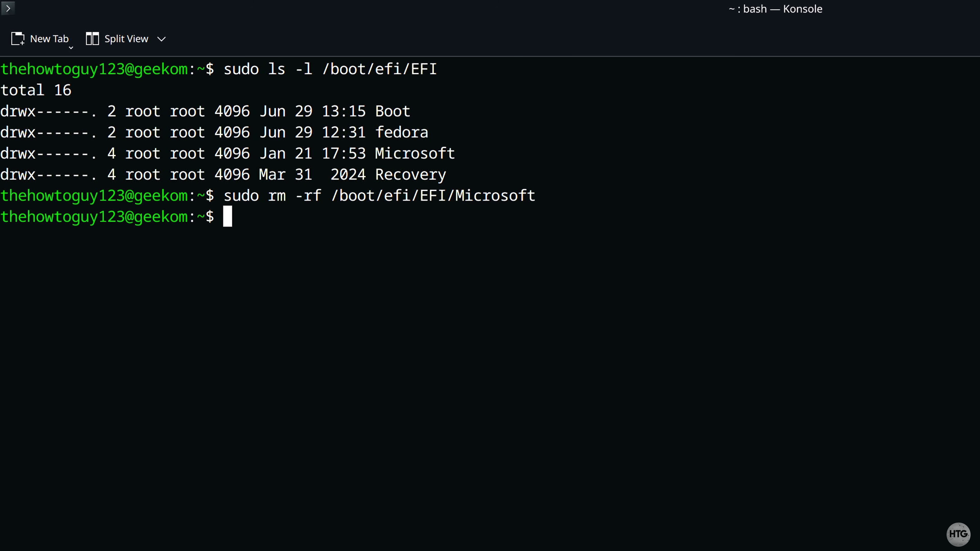
List the EFI folder contents again with sudo ls -l /boot/efi/EFI to check the Microsoft folder's removal.
key("Up")
key("Up")
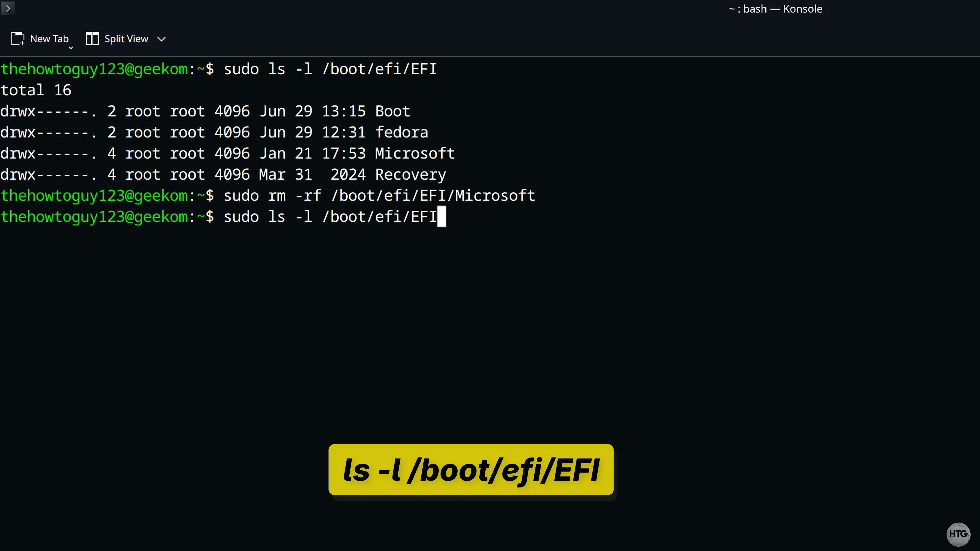
key("Return")
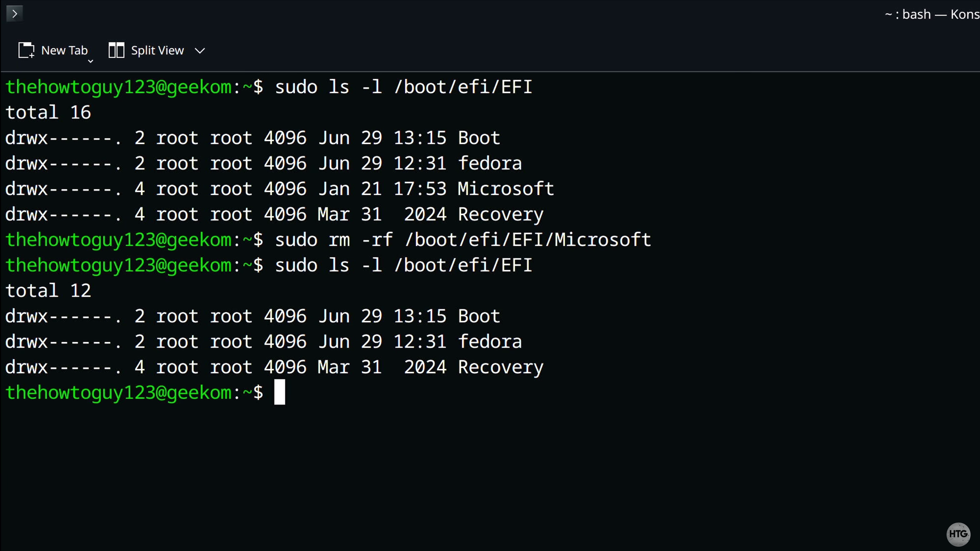
Clear the terminal and regenerate the GRUB configuration by running sudo grub2-mkconfig -o /boot/grub2/grub.cfg.
type("clear")
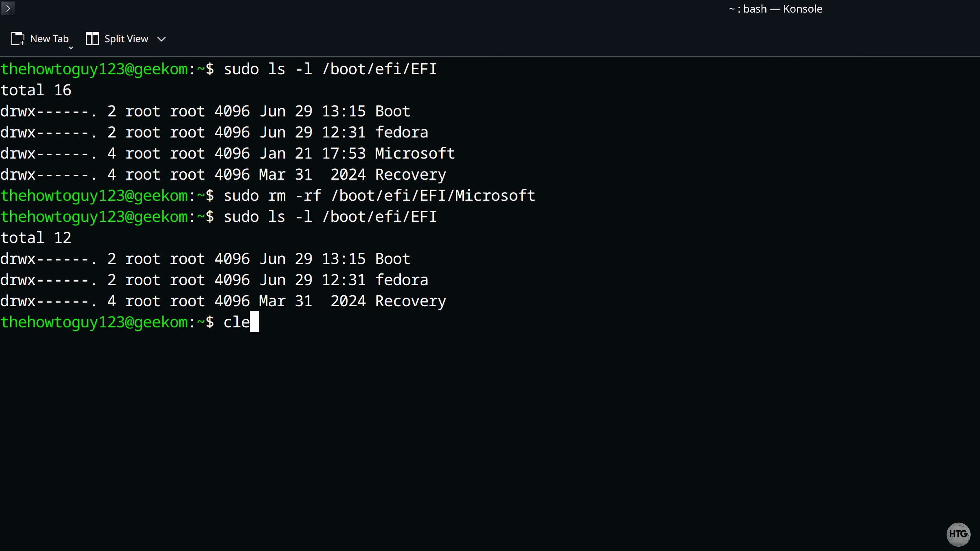
key("Return")
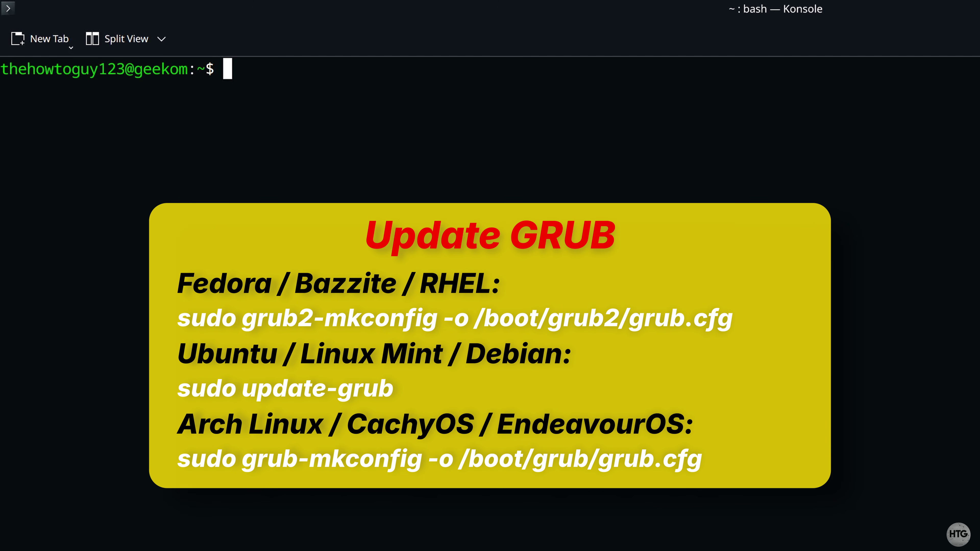
type("sudo ")
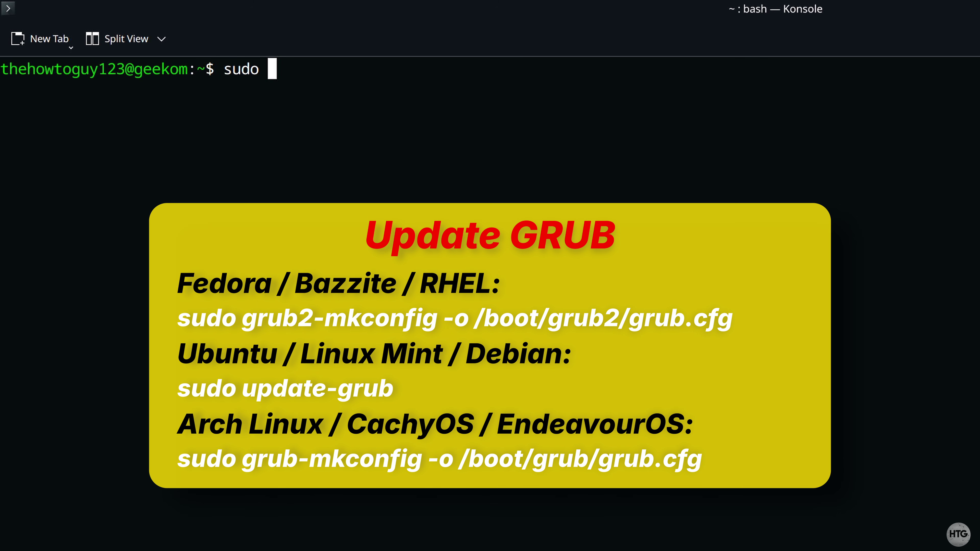
type("grub2-")
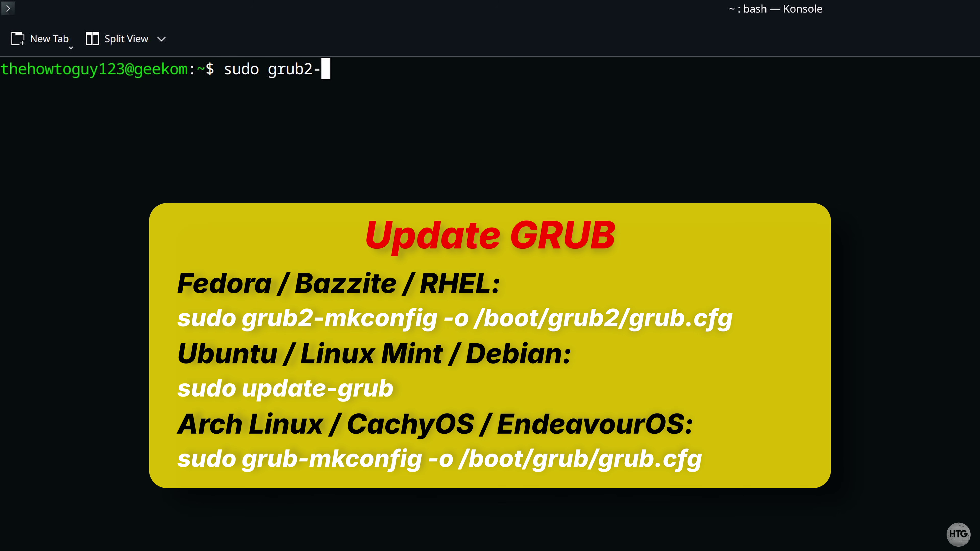
type("mkconfig -o ")
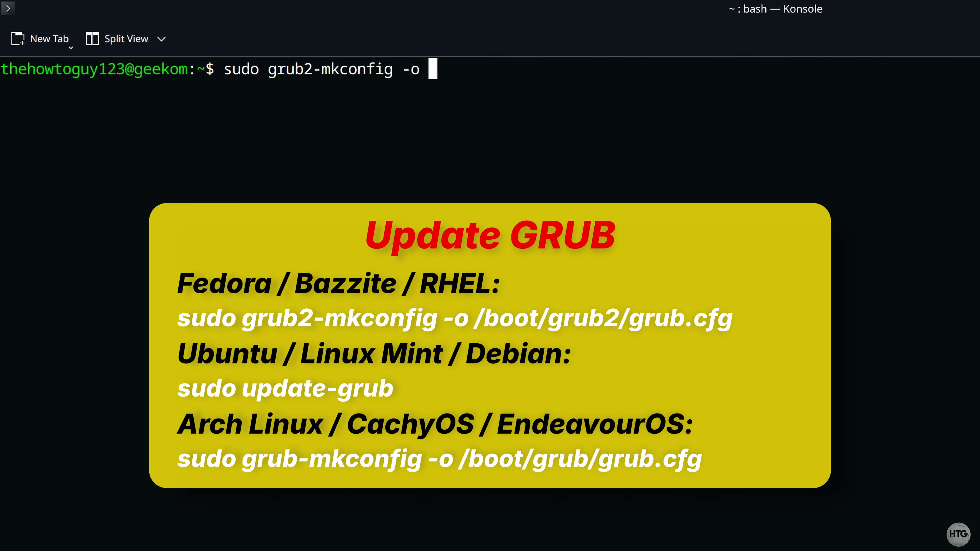
type("/boot/grub2")
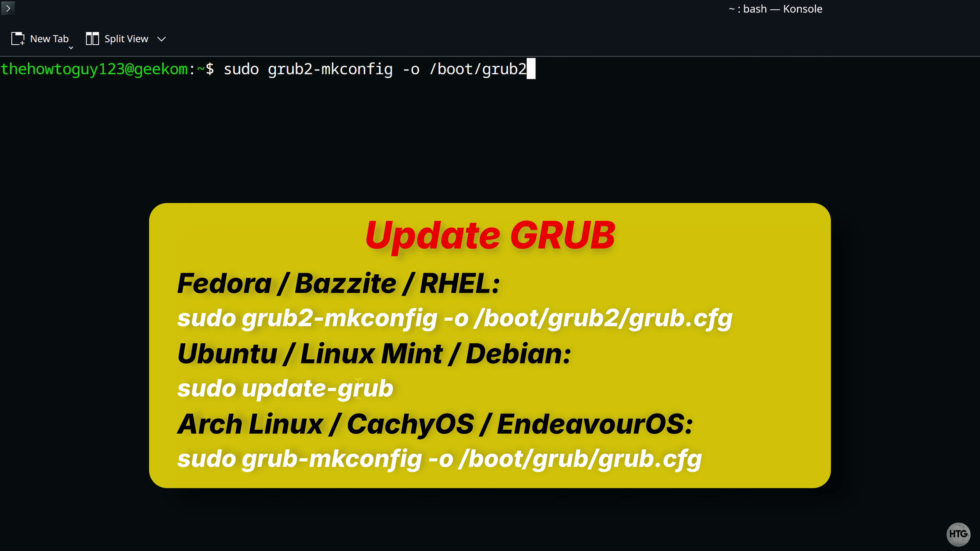
type("/grub.cfg")
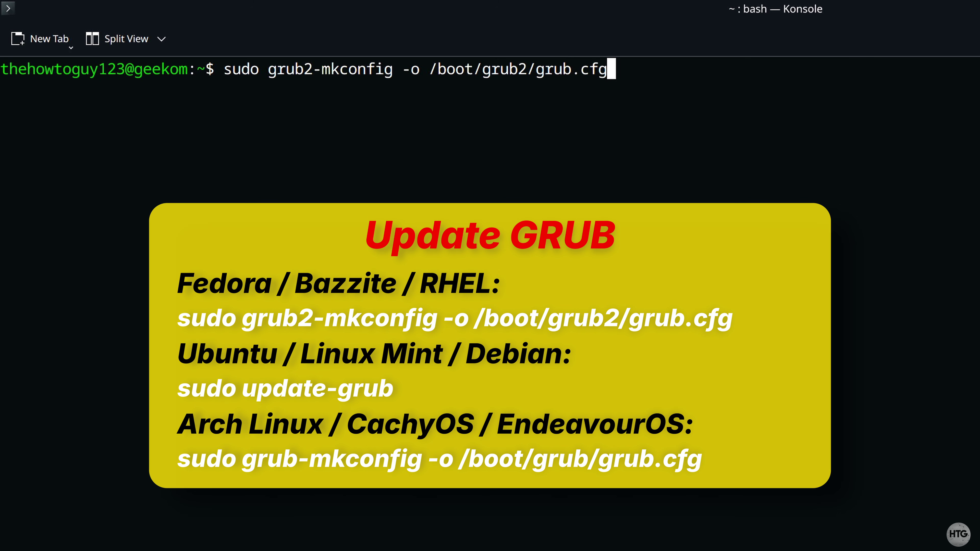
key("Return")
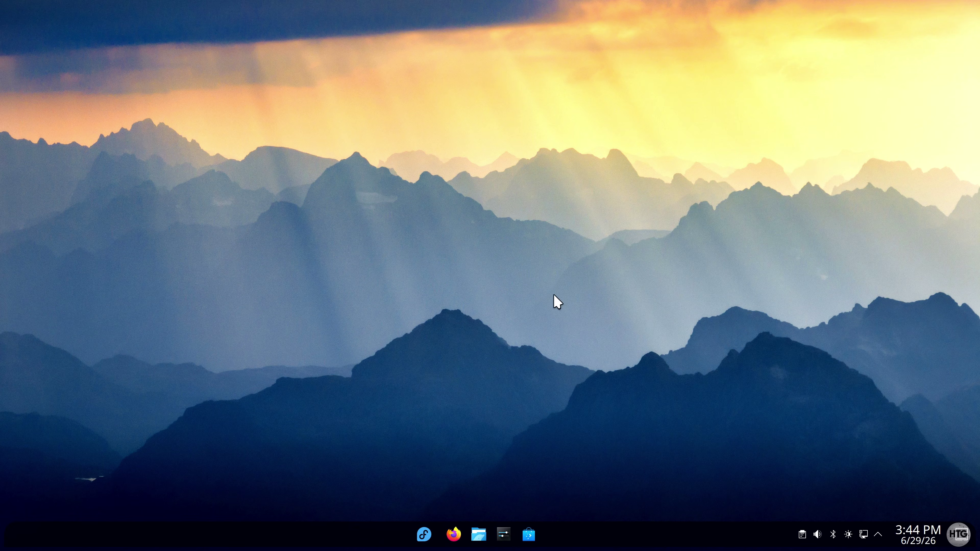
Restart the computer from the Fedora desktop immediately, without waiting for the countdown.
left_click(424, 533)
left_click(465, 496)
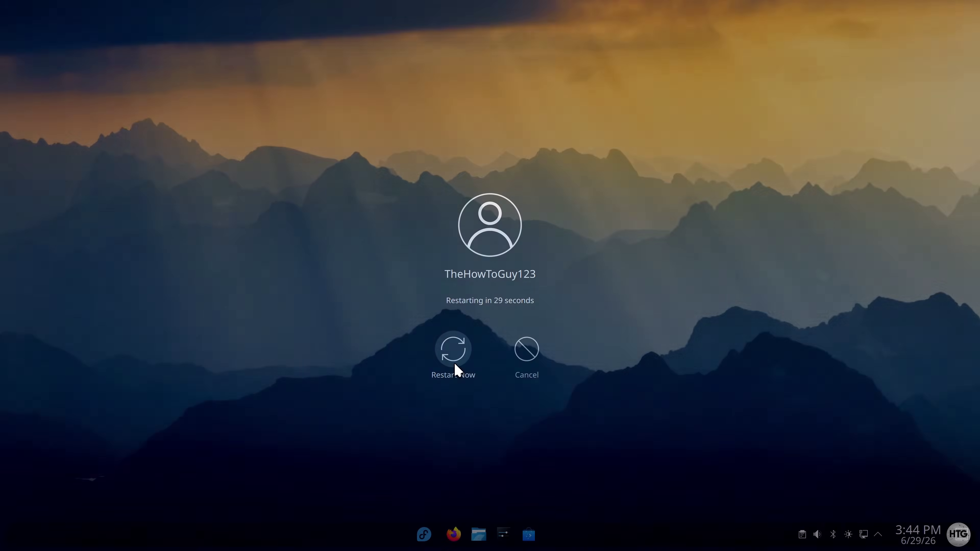
left_click(454, 362)
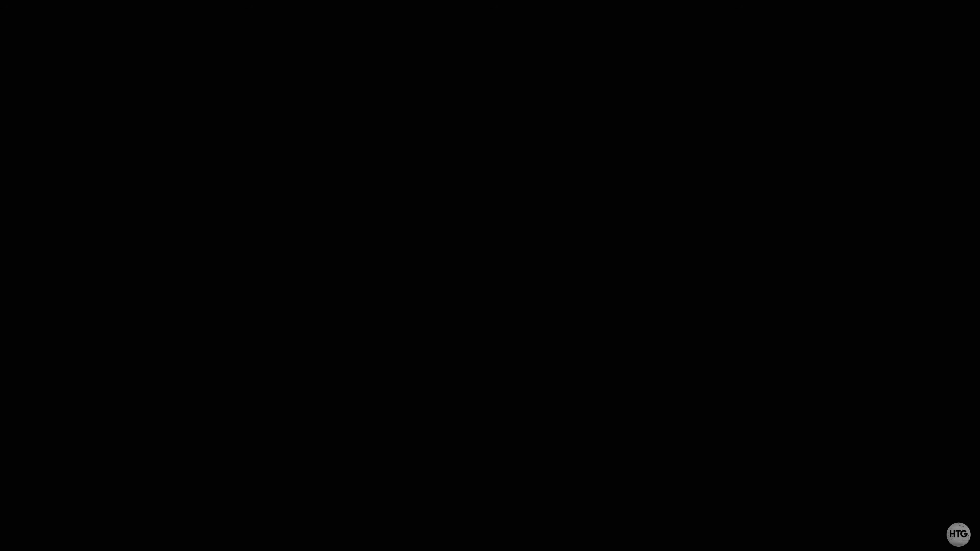